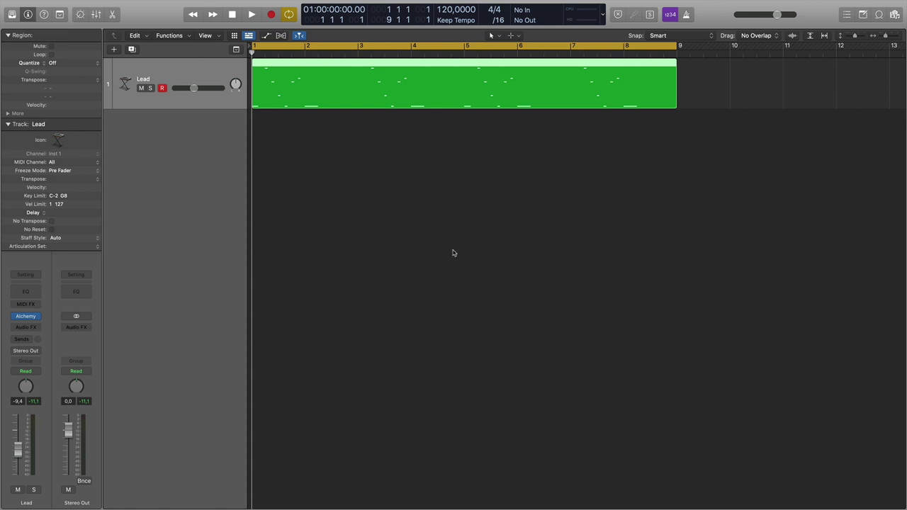
Increase the Lead track's height, play its melody without effects, and return the playhead to the start.
left_click_drag(221, 107, 224, 150)
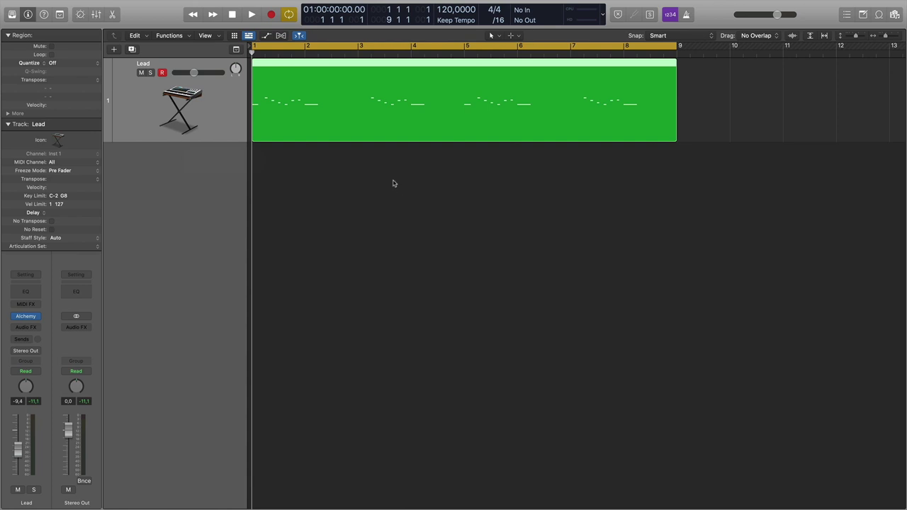
key("space")
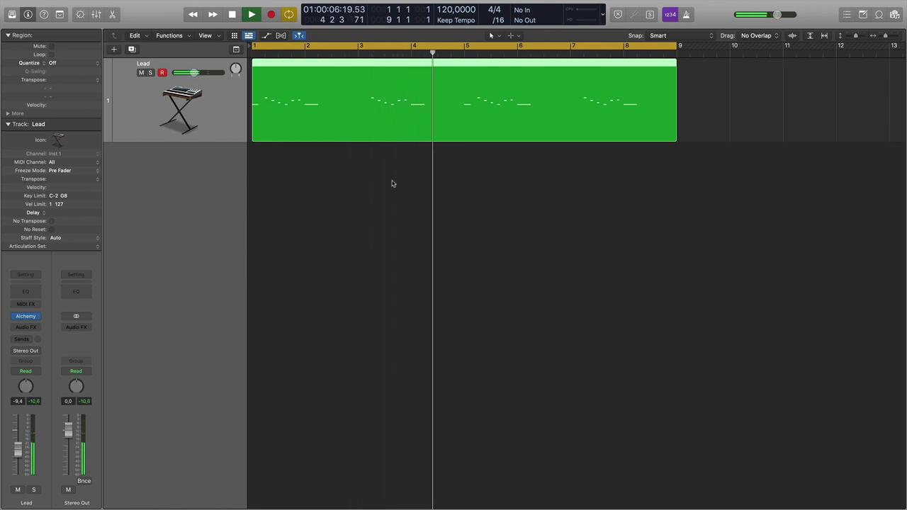
key("space")
key("Return")
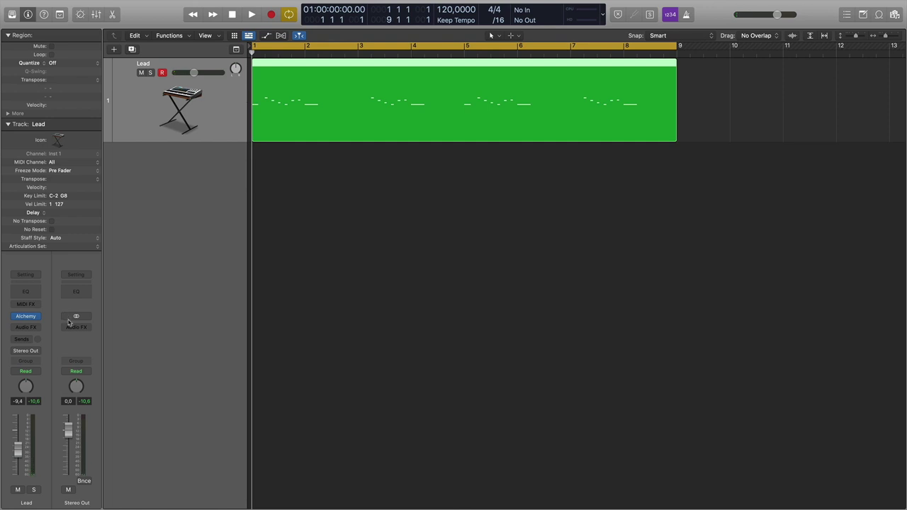
Add a send to Bus 1 on the Lead channel strip.
left_click(33, 341)
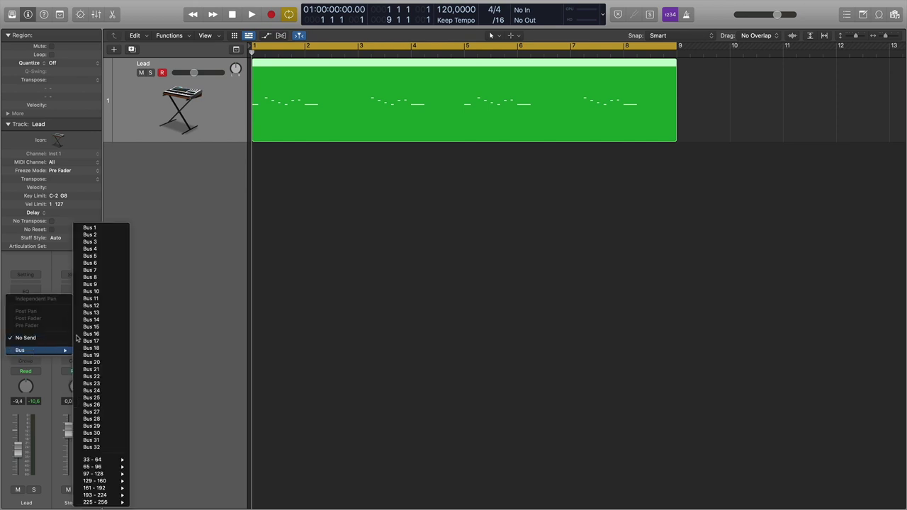
left_click(157, 298)
left_click(32, 341)
mouse_move(31, 350)
left_click(106, 229)
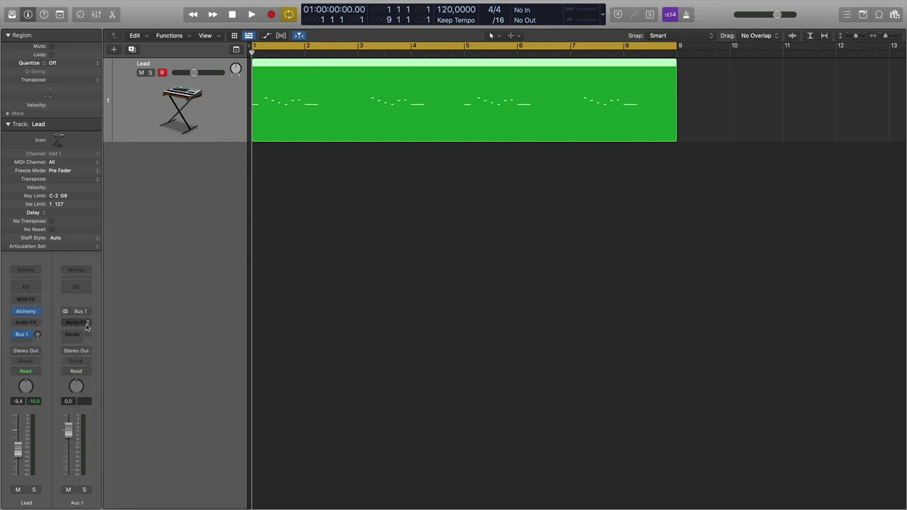
Insert a stereo ChromaVerb reverb on the Aux 1 channel and reposition its window below the Lead region.
left_click(88, 324)
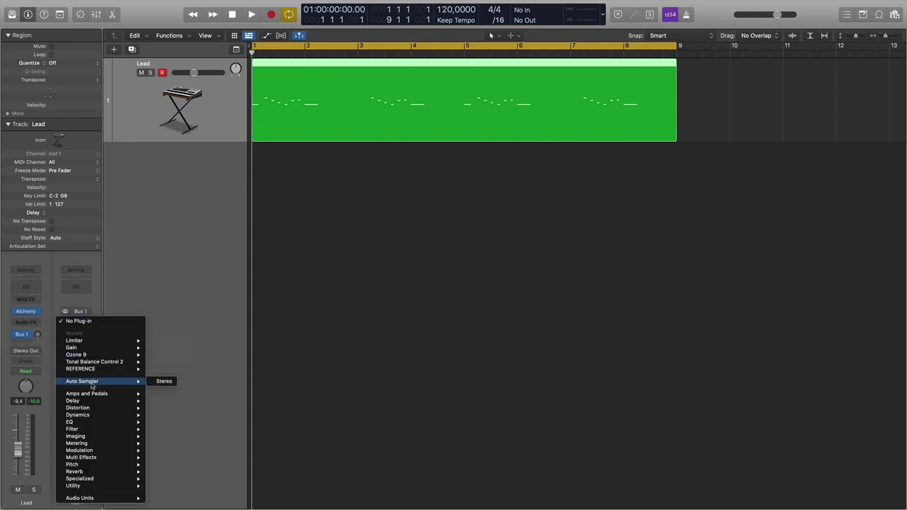
mouse_move(94, 474)
mouse_move(176, 474)
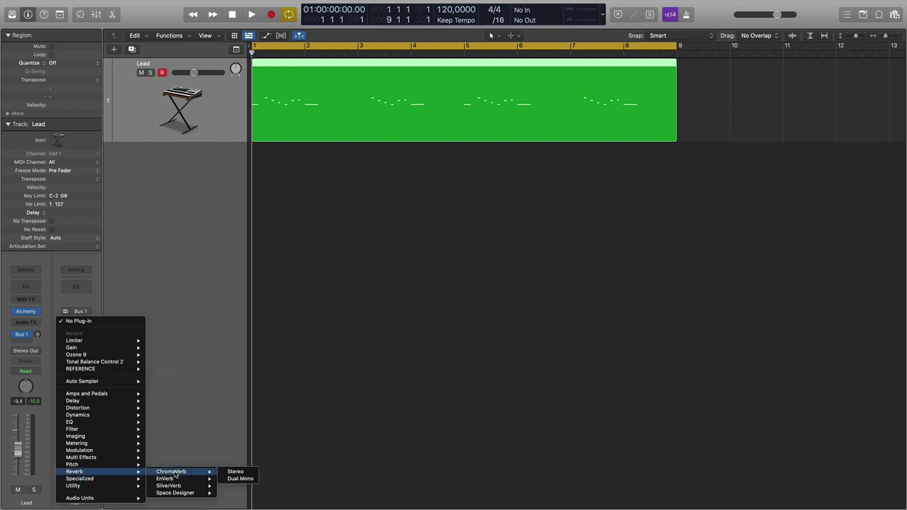
left_click(234, 472)
left_click_drag(449, 115, 471, 149)
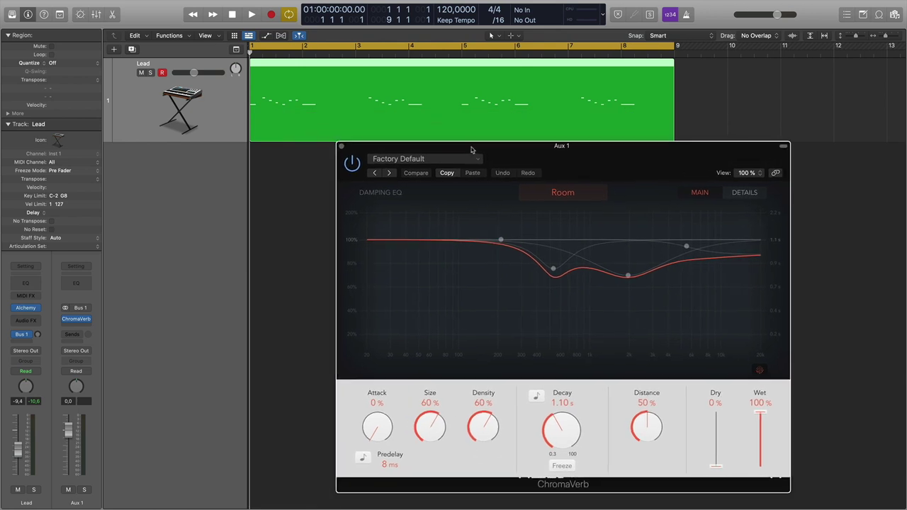
Load the Synth Reverbs preset "Big, Long, and Distant" in ChromaVerb.
left_click(418, 161)
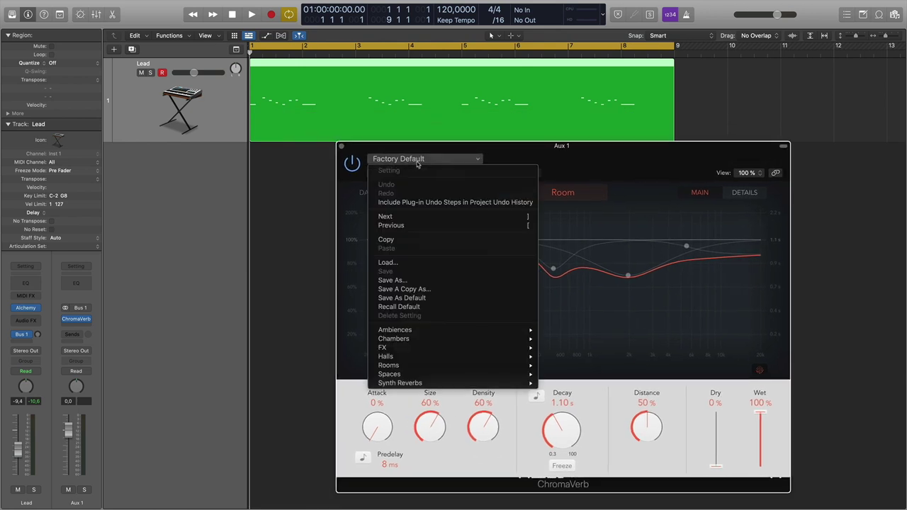
mouse_move(432, 377)
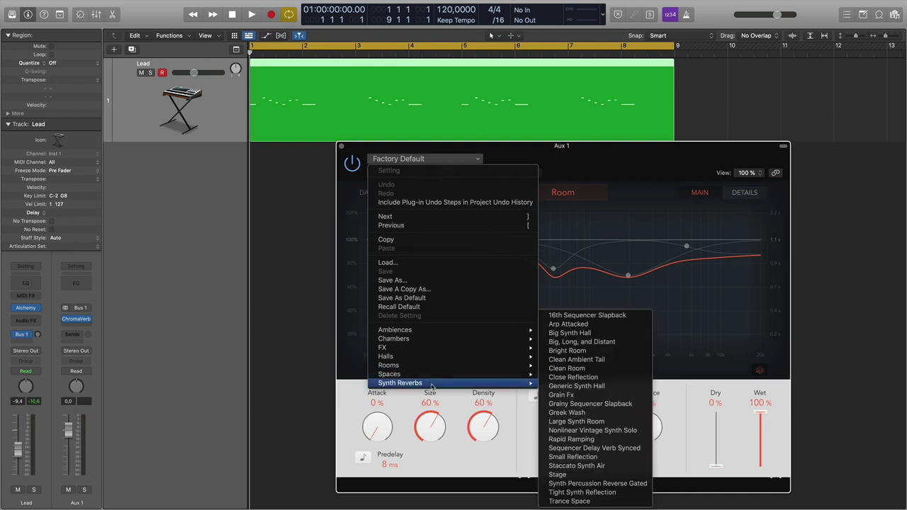
left_click(557, 318)
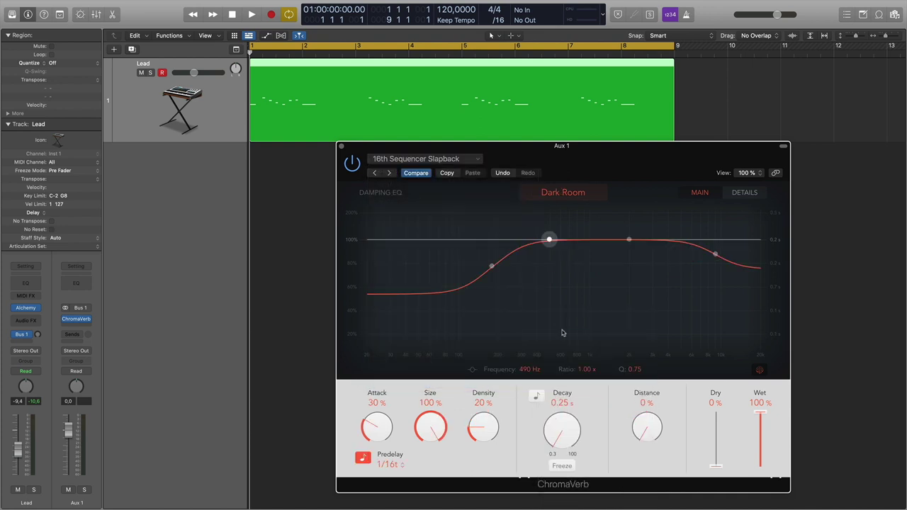
left_click(388, 177)
left_click(388, 176)
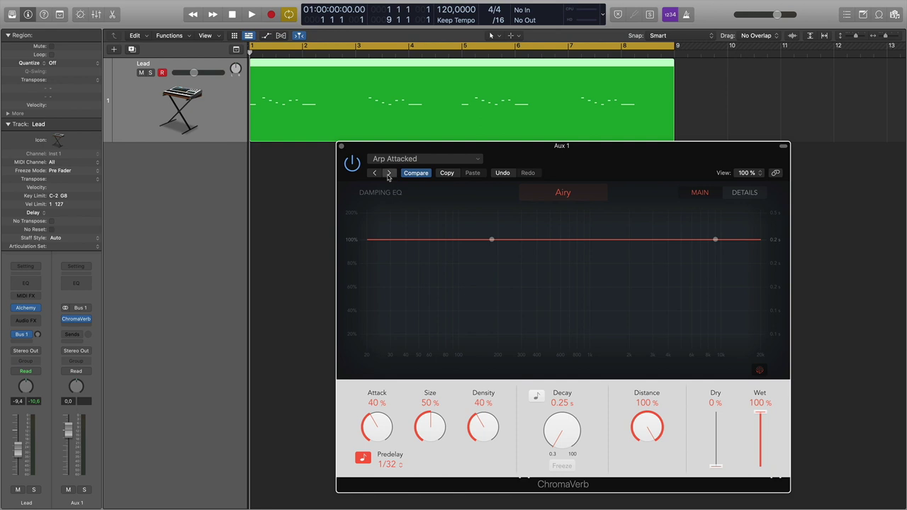
left_click(387, 177)
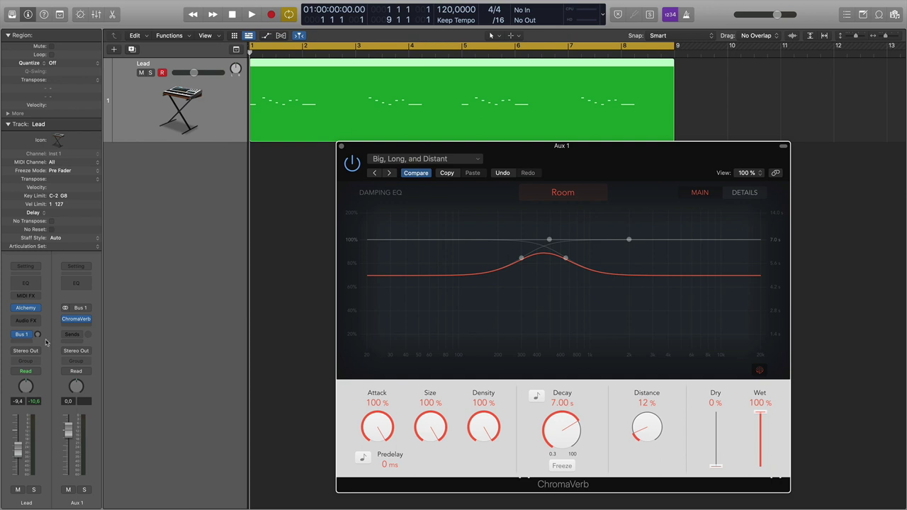
Raise the Lead channel's Bus 1 send level to about -6 dB.
left_click_drag(39, 335, 48, 293)
scroll(187, 377, "right", 1)
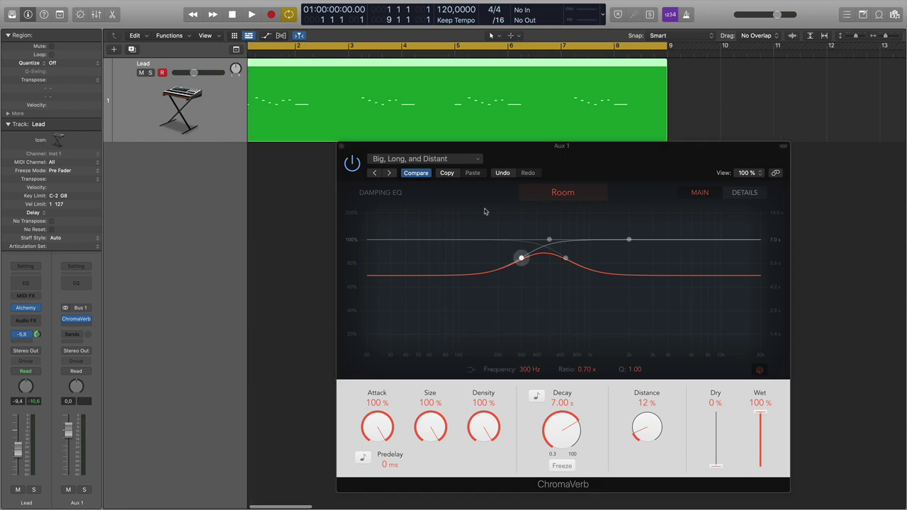
left_click_drag(519, 152, 501, 157)
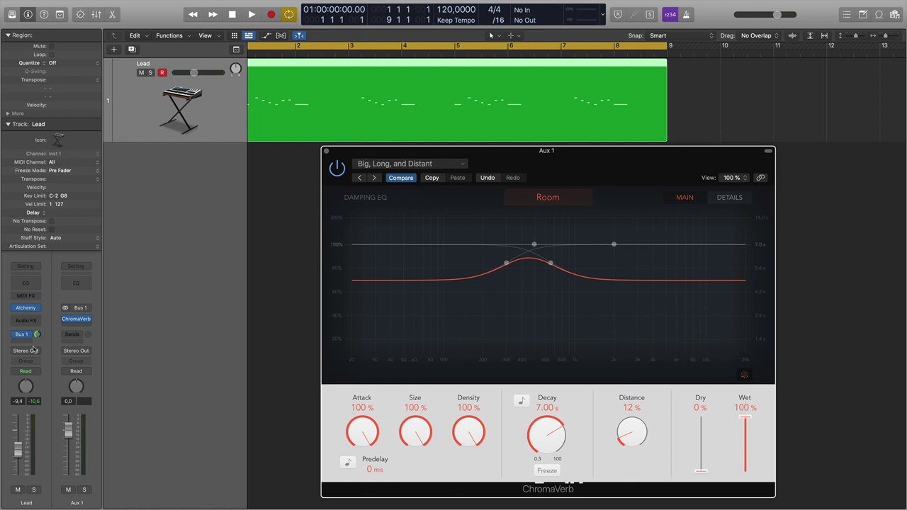
mouse_move(38, 336)
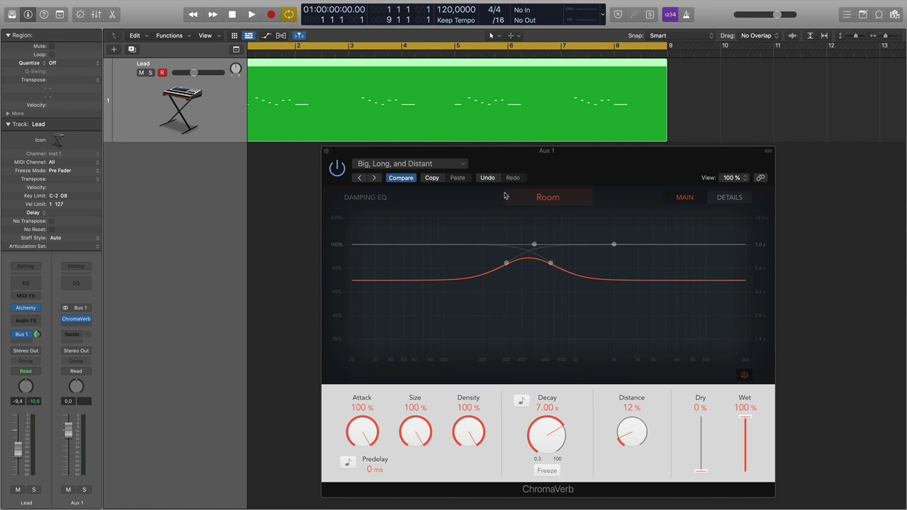
left_click(746, 418)
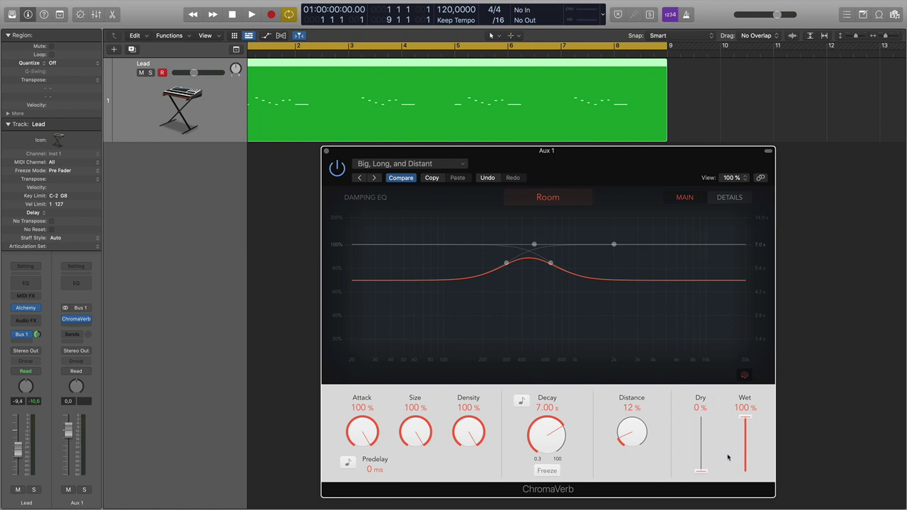
mouse_move(37, 336)
left_mouse_down()
mouse_move(37, 324)
mouse_move(41, 336)
left_mouse_up()
Play the melody and raise ChromaVerb's lower damping EQ points, bringing the 680 Hz point to a ratio of about 0.98.
key("space")
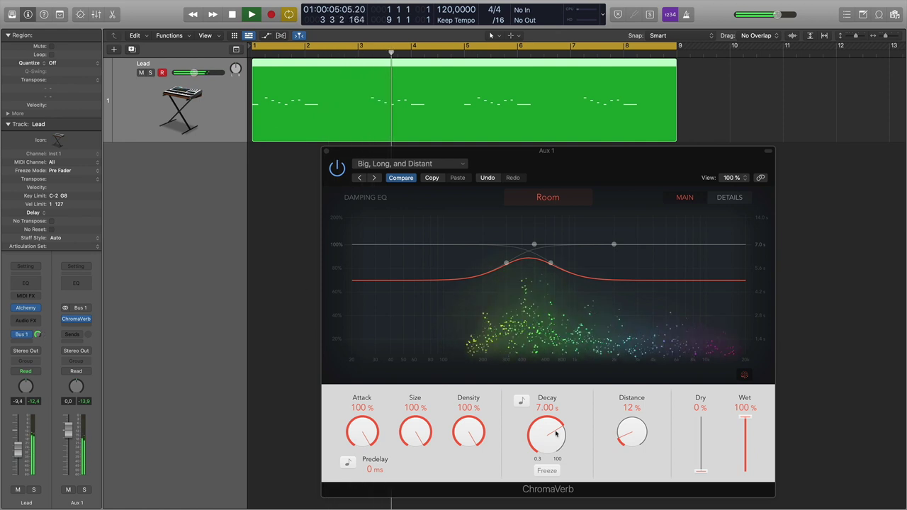
mouse_move(514, 276)
left_click_drag(514, 276, 554, 232)
Set the reverb's decay to about 6.6 s and its distance to about 25% during playback, then stop.
left_click_drag(547, 439, 548, 429)
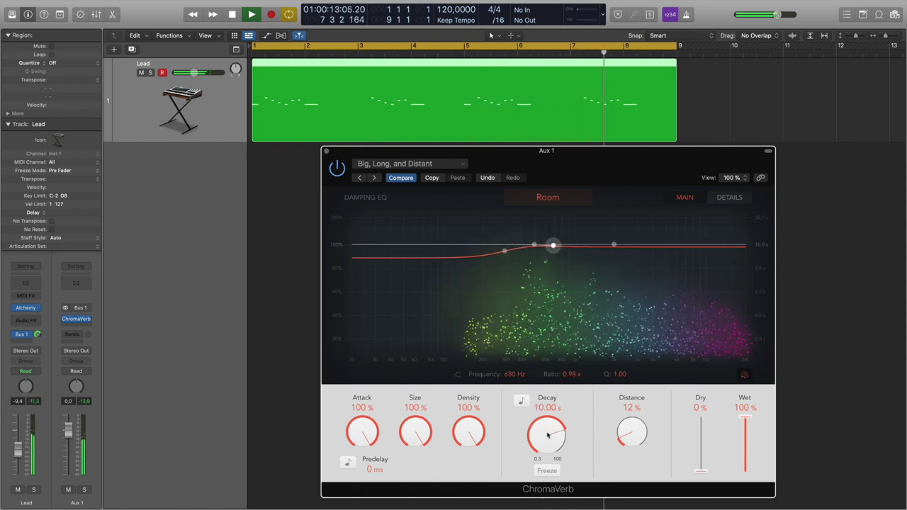
left_click_drag(547, 436, 547, 443)
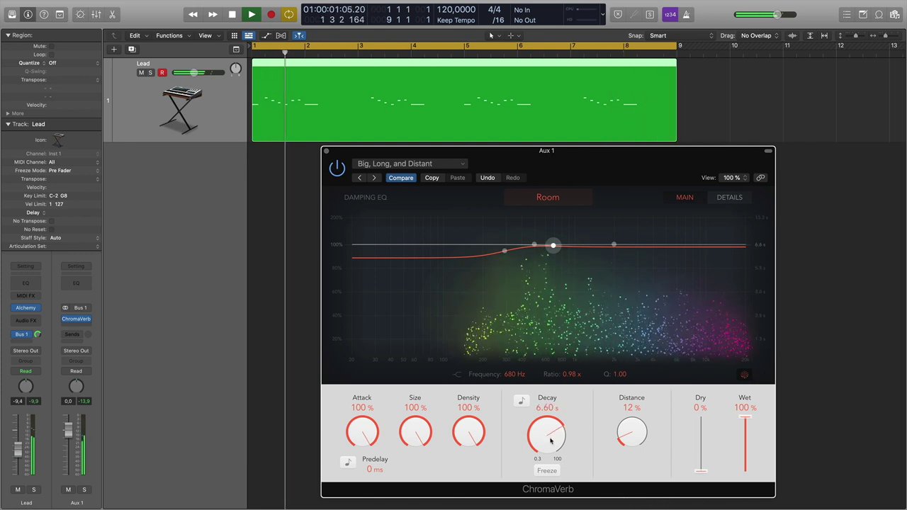
left_click_drag(632, 438, 638, 419)
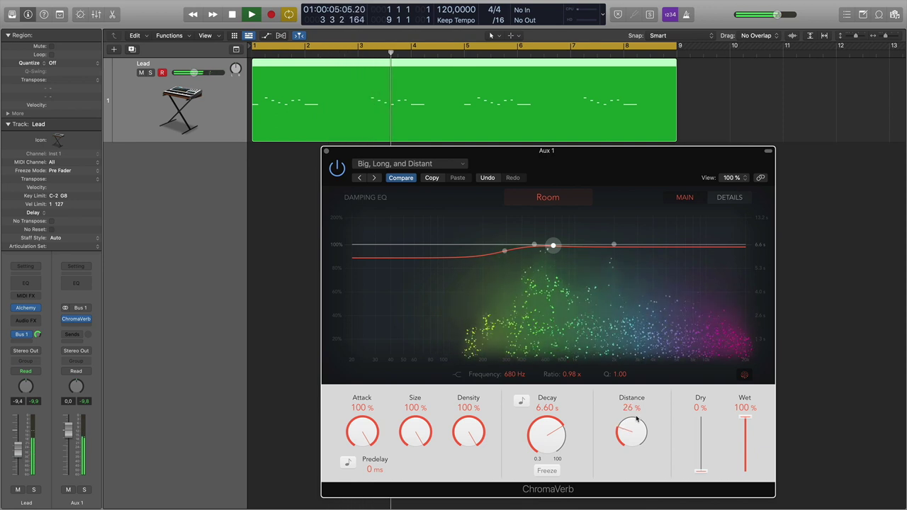
key("space")
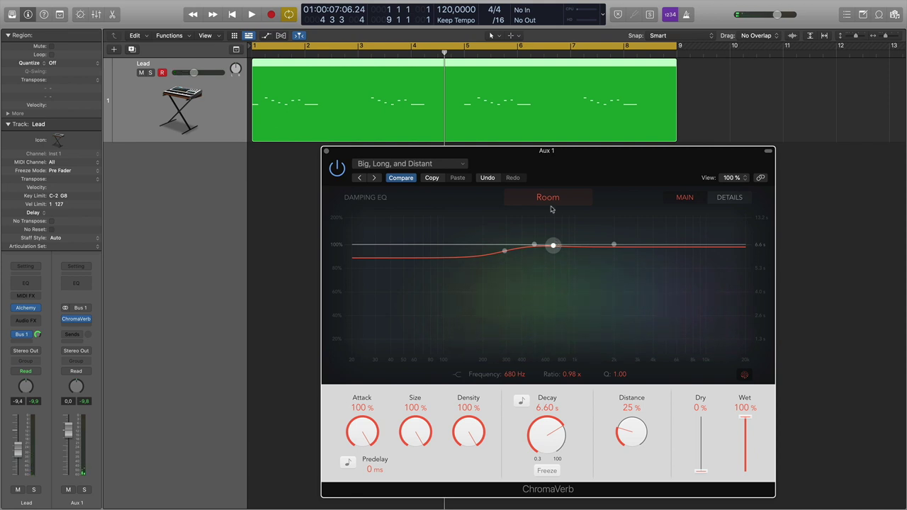
Change ChromaVerb's room type to Concert Hall and listen to the melody with it.
left_click(551, 198)
left_click(554, 245)
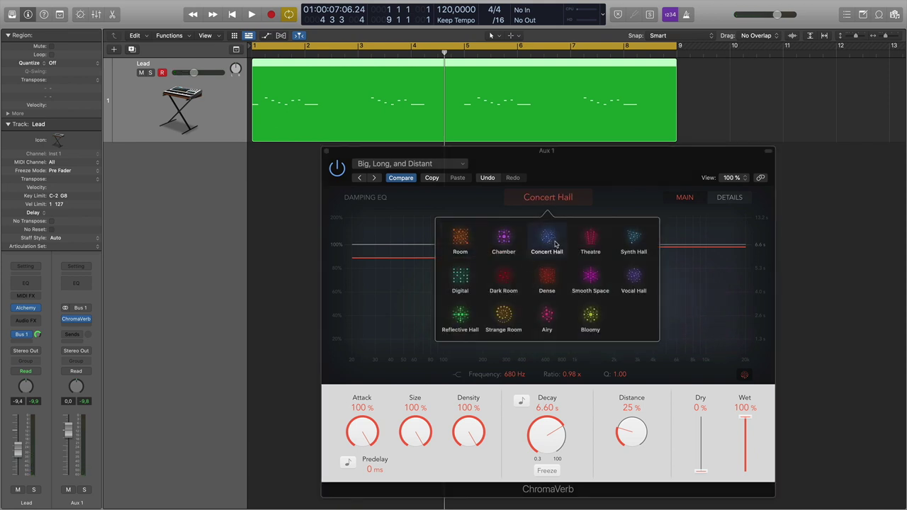
key("space")
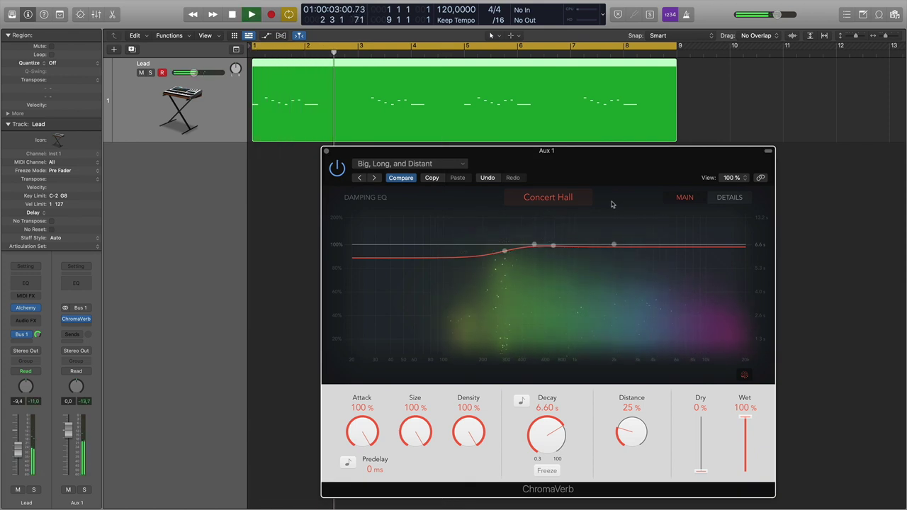
key("space")
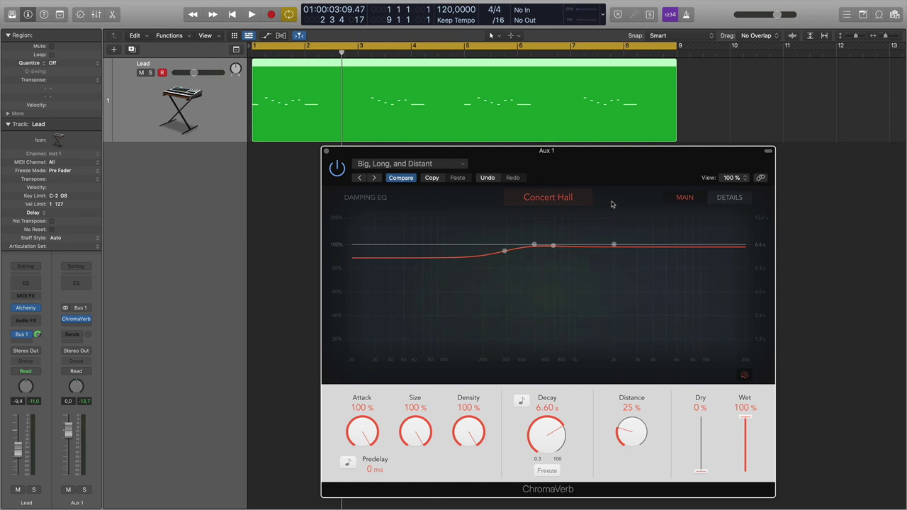
left_click_drag(541, 155, 539, 158)
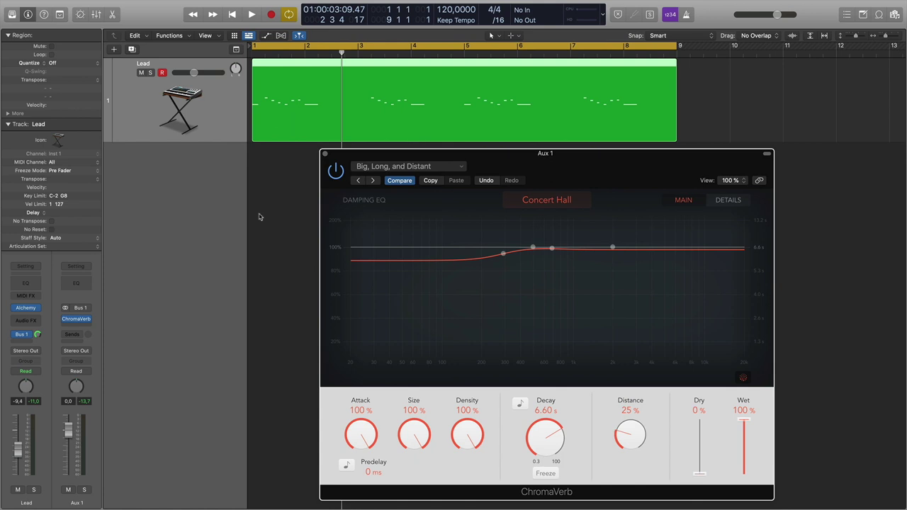
Insert a stereo Compressor after ChromaVerb on Aux 1 and open its side-chain source choices.
left_click(85, 325)
left_click(112, 297)
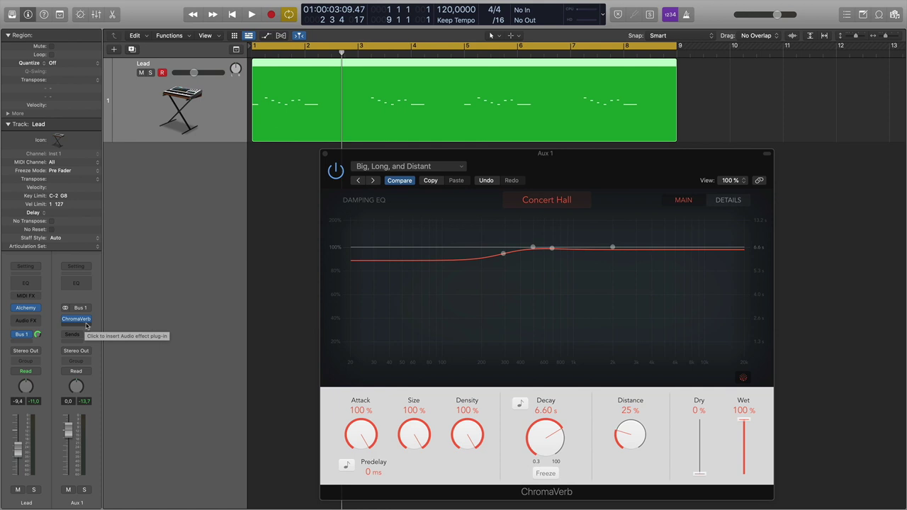
left_click(87, 326)
mouse_move(91, 418)
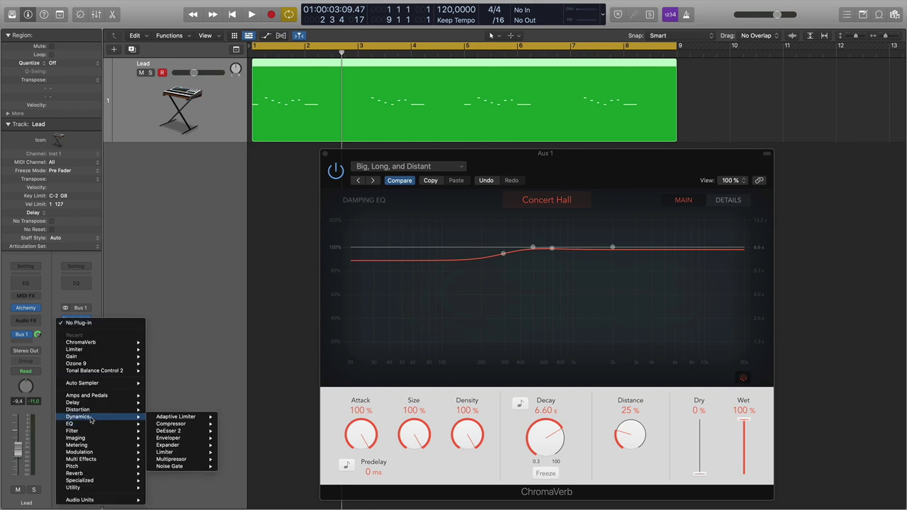
mouse_move(167, 428)
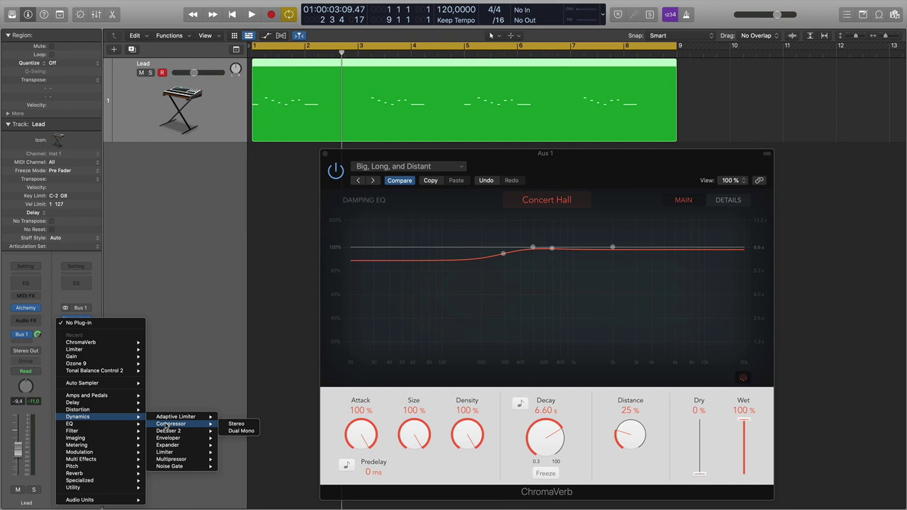
left_click(237, 423)
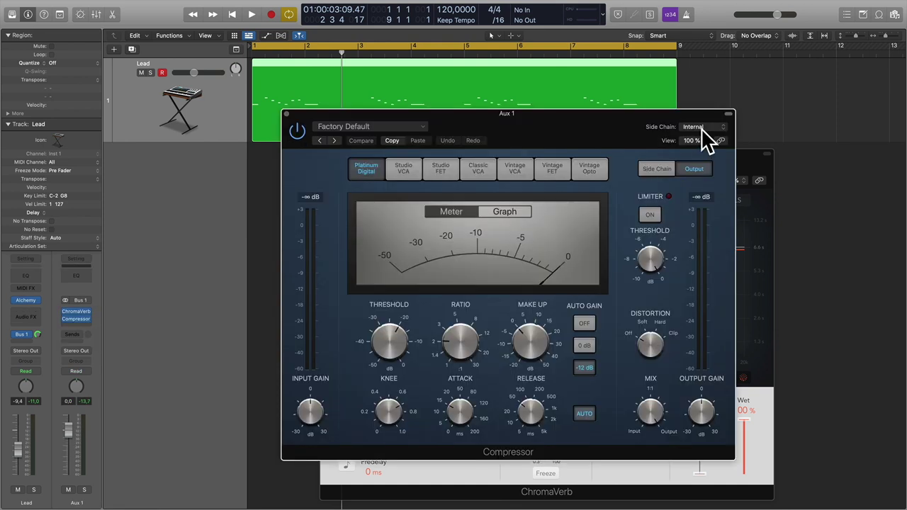
left_click(702, 131)
mouse_move(714, 141)
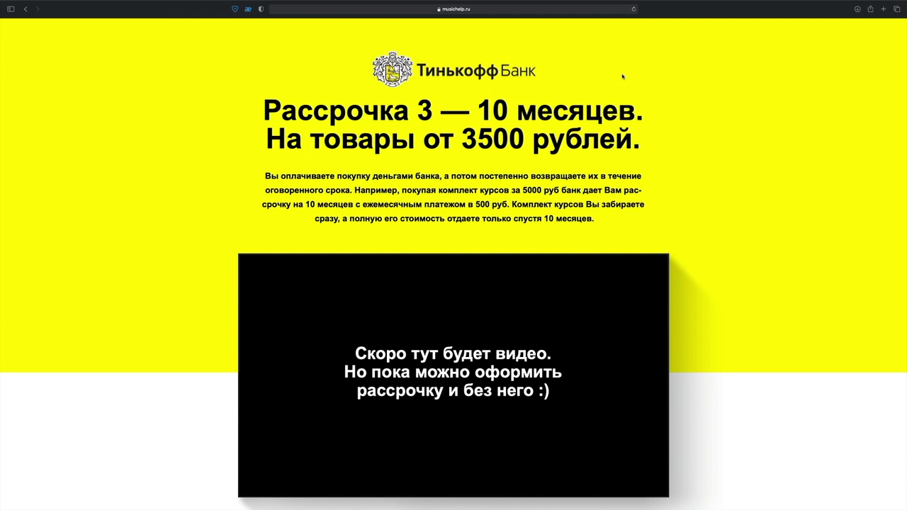
Look through the Tinkoff Bank instalment terms on musichelp.ru down to the Logic Pro X course lists.
scroll(623, 77, "down", 3)
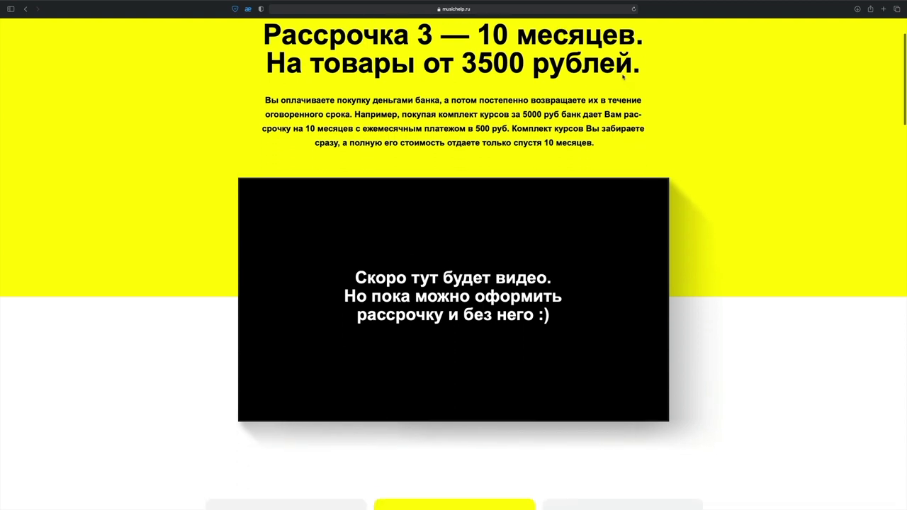
scroll(623, 76, "down", 4)
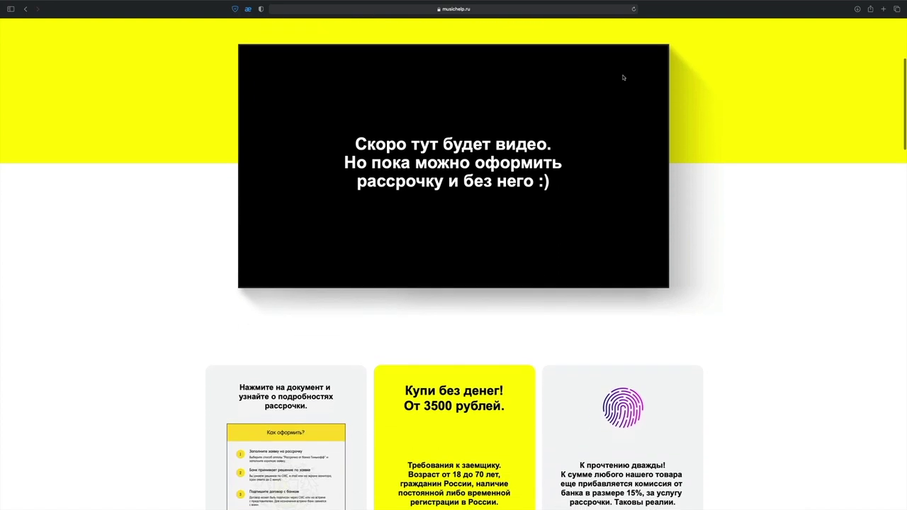
scroll(623, 77, "down", 4)
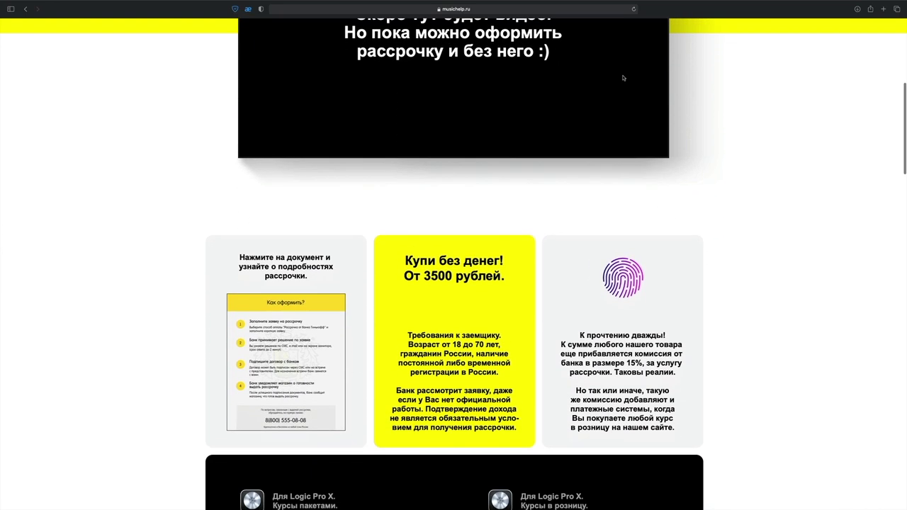
scroll(623, 78, "down", 2)
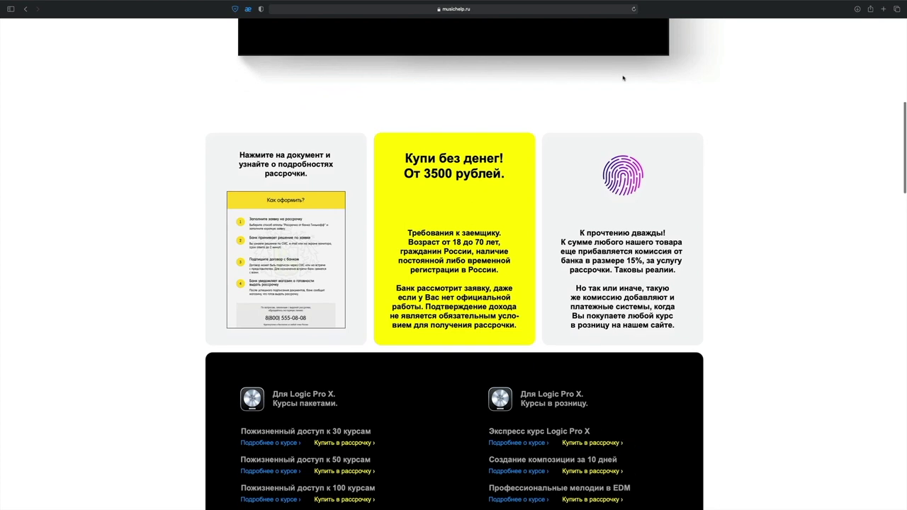
Start an instalment purchase of the Продвинутый курс Logic Pro X (12 курсов) series and proceed to payment.
scroll(623, 78, "down", 3)
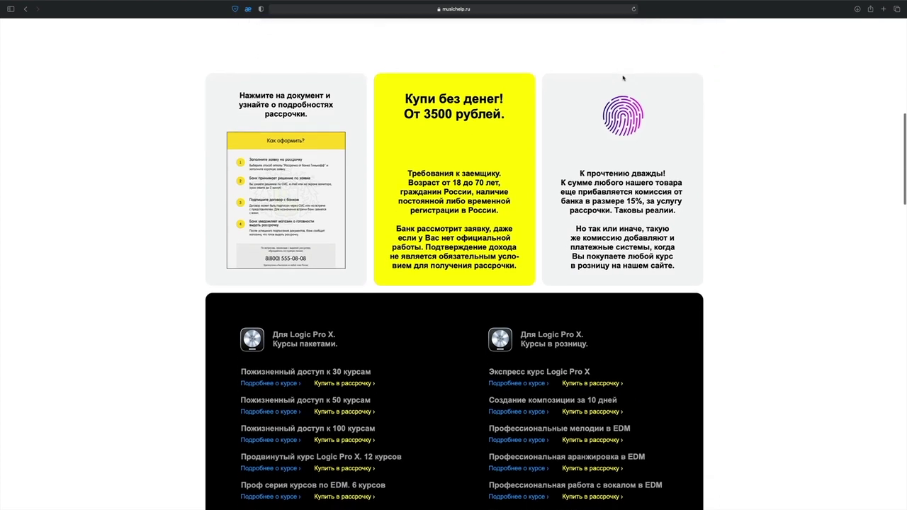
scroll(623, 78, "down", 1)
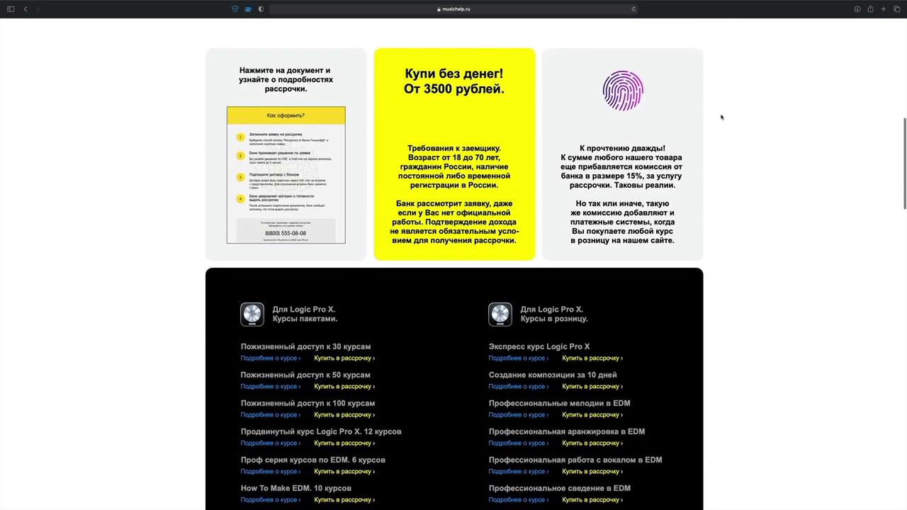
scroll(722, 116, "down", 1)
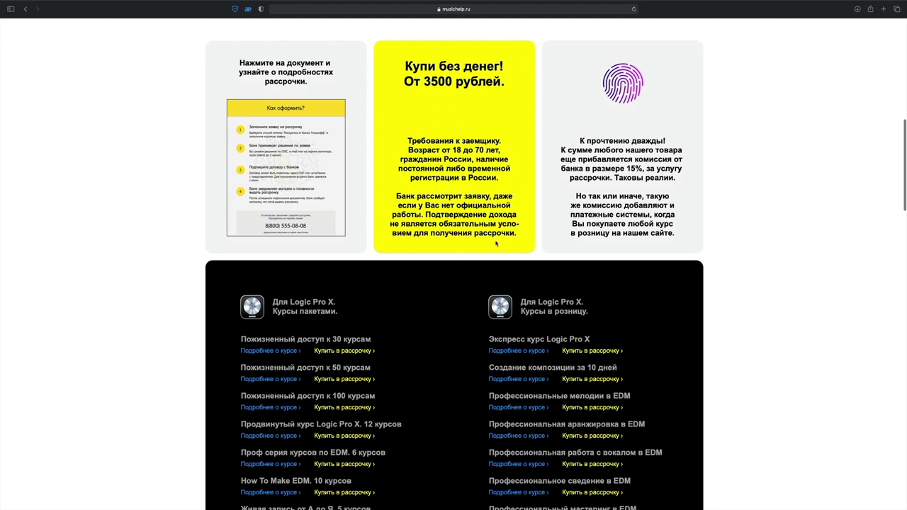
scroll(420, 314, "down", 3)
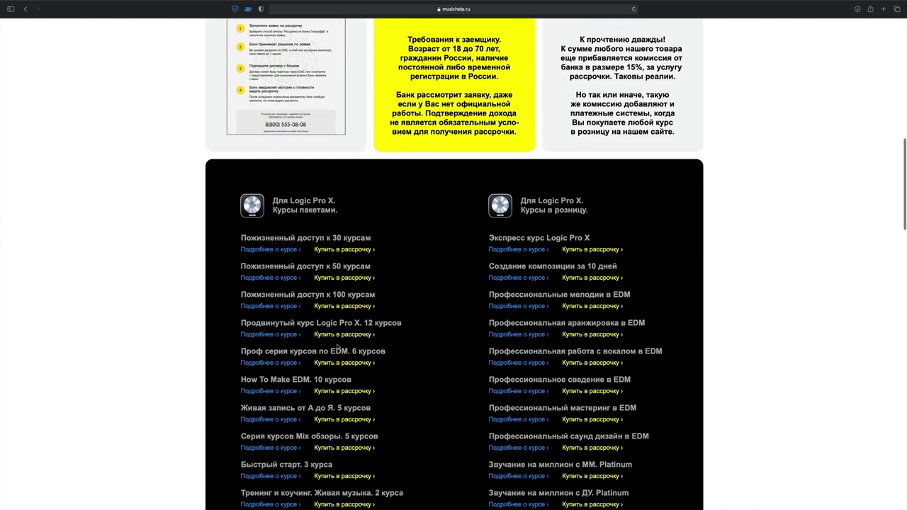
left_click(342, 335)
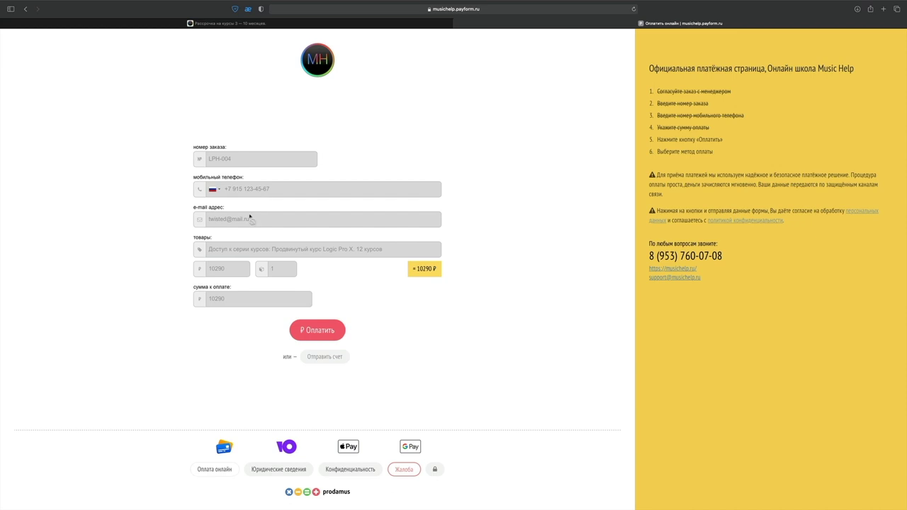
left_click(319, 333)
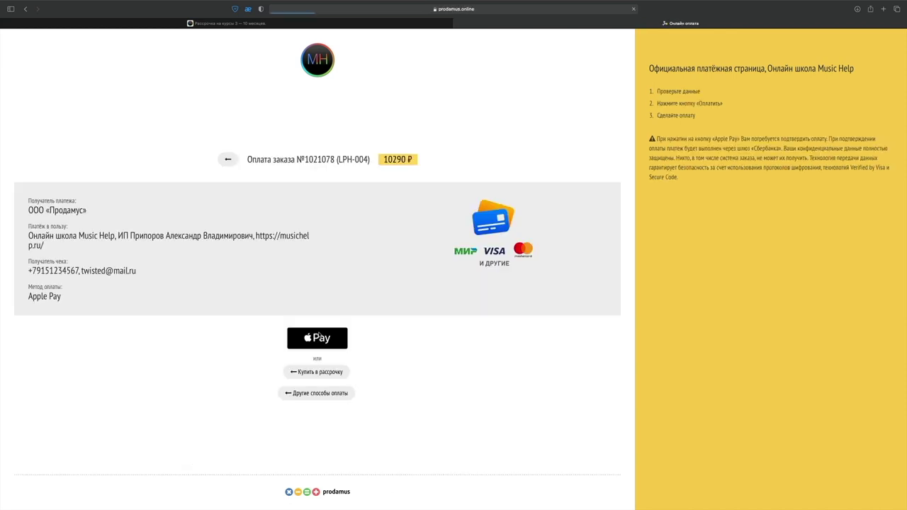
Choose Tinkoff Bank's 6-month instalment plan without overpayment and open its application form.
left_click(321, 375)
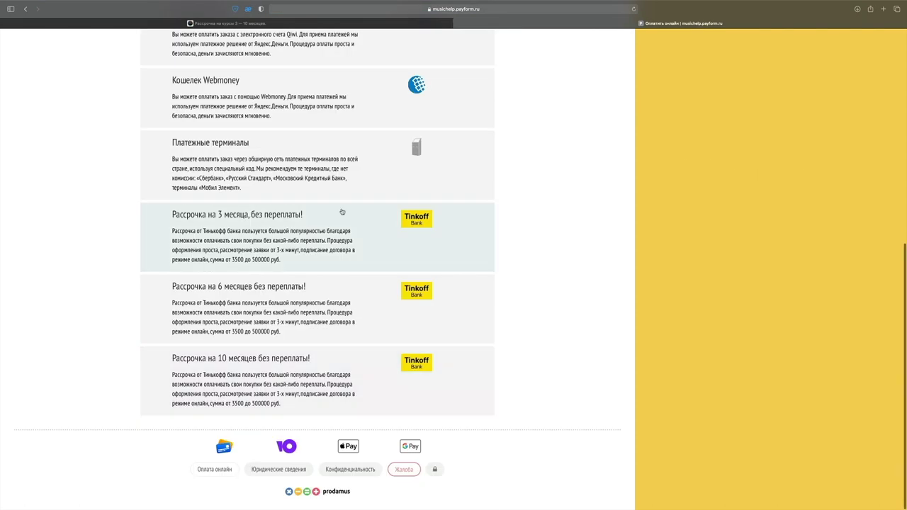
left_click(314, 300)
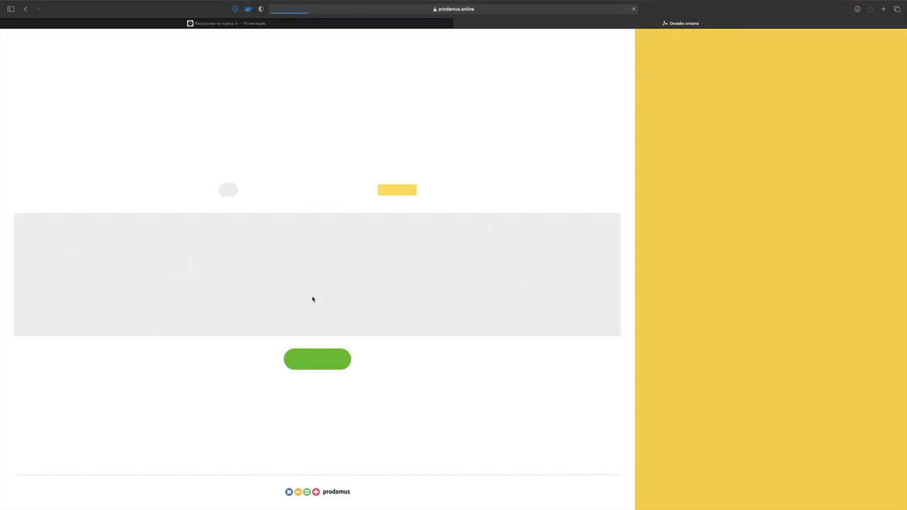
left_click(303, 359)
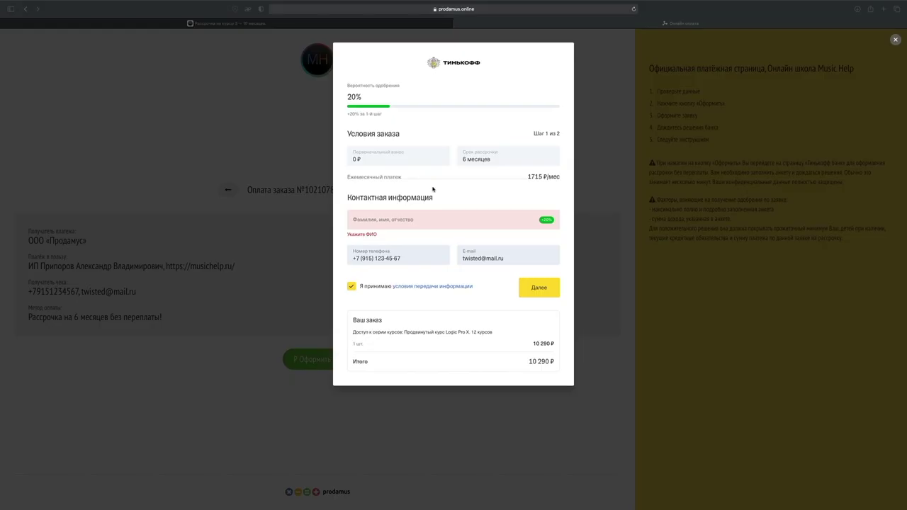
Enter the applicant's full name in the Tinkoff contact information and submit the first application stage.
left_click(370, 221)
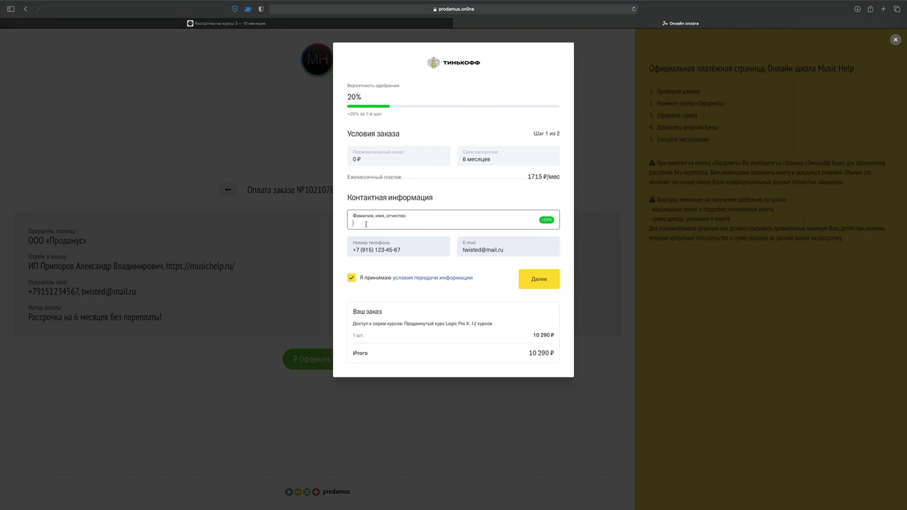
type("Иванов Иван Александрович")
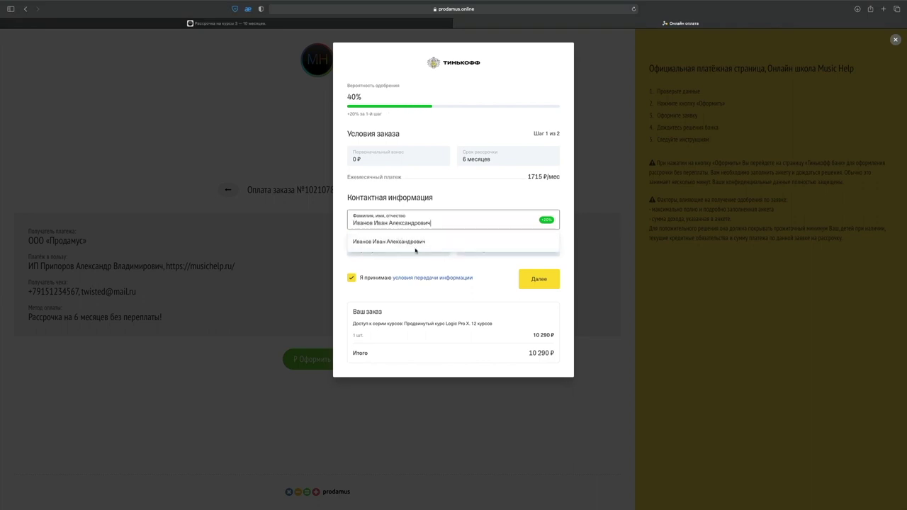
left_click(413, 249)
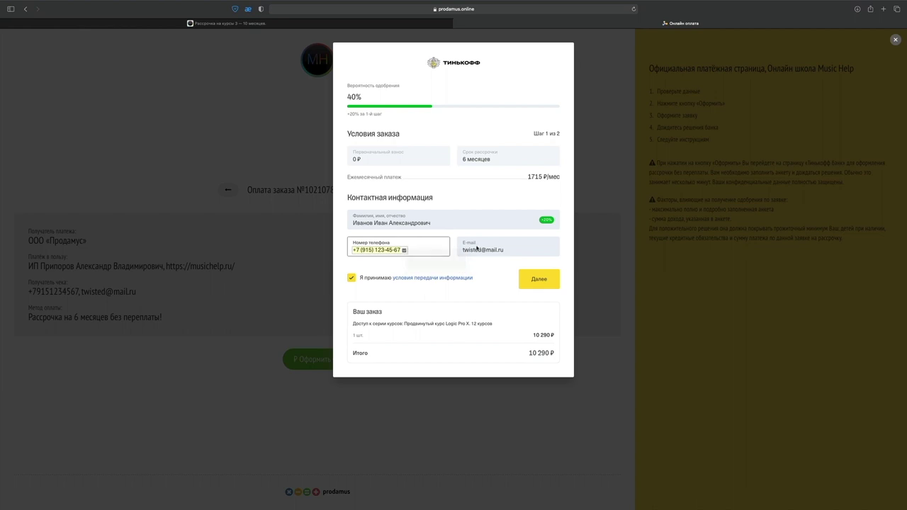
left_click(524, 280)
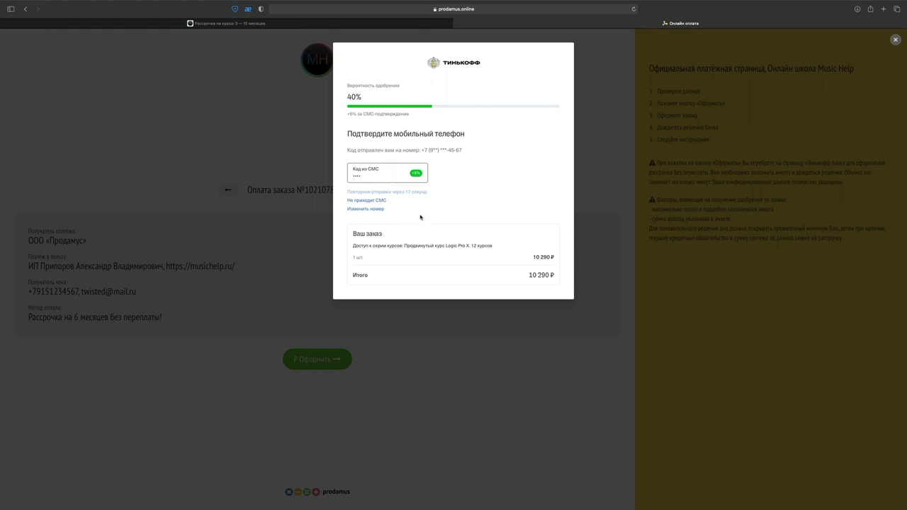
Return to the musichelp.ru instalment page and look back over it from the course lists upward.
left_click(374, 24)
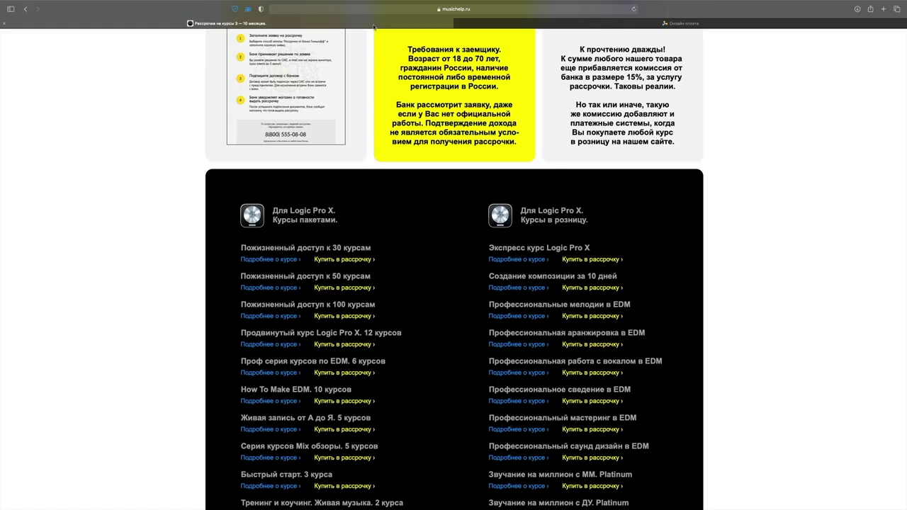
scroll(433, 159, "up", 10)
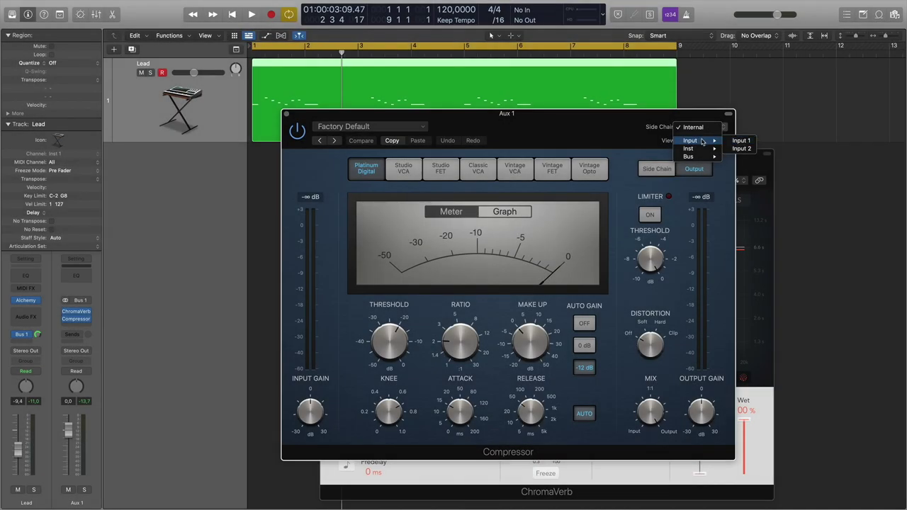
Switch back to Logic Pro, set the Compressor's side-chain source to Lead (Inst 1), and move its window clear of the region's notes.
mouse_move(709, 150)
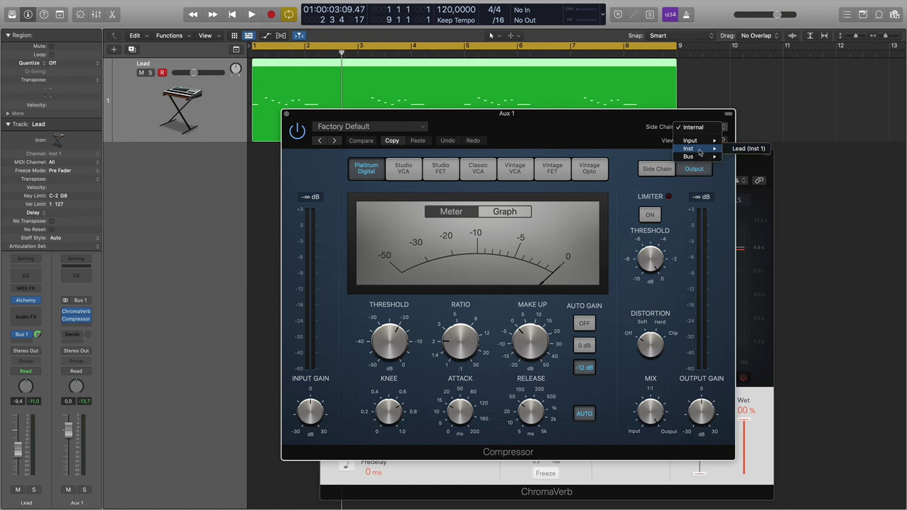
left_click(745, 151)
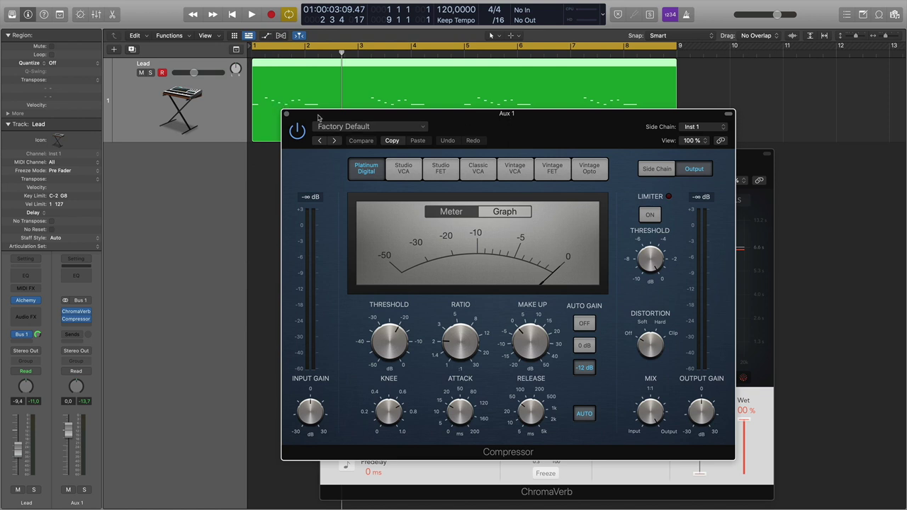
left_click_drag(318, 114, 339, 147)
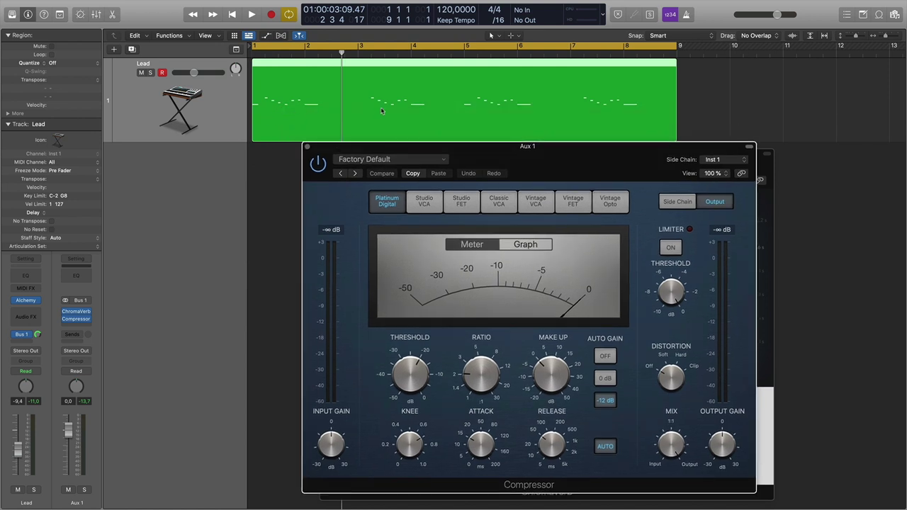
left_click_drag(383, 149, 382, 133)
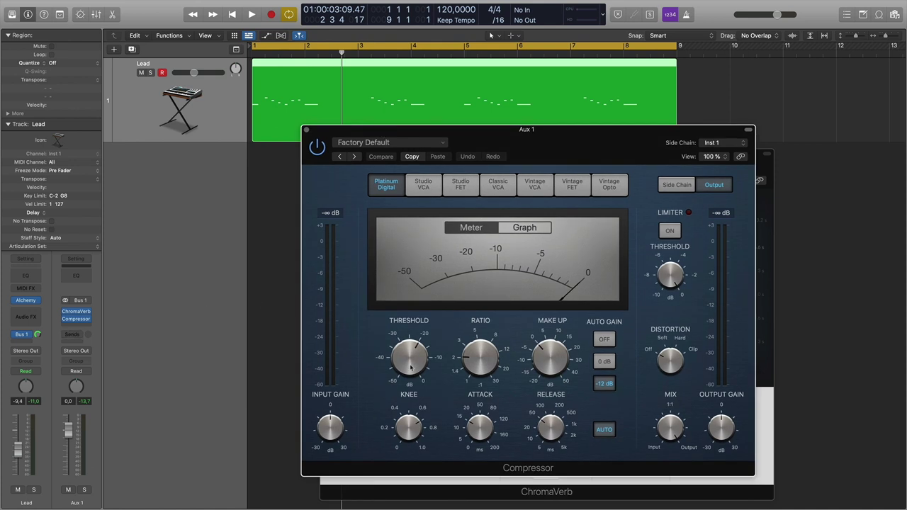
Set the Compressor's attack to 0 ms, raise its ratio, and turn off automatic release and auto gain.
mouse_move(488, 440)
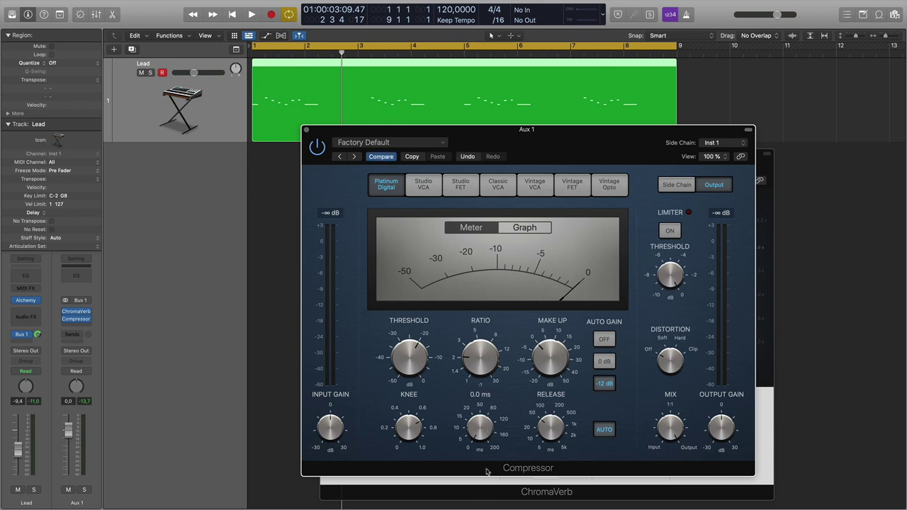
mouse_move(482, 352)
left_click_drag(482, 351, 481, 335)
left_click(604, 430)
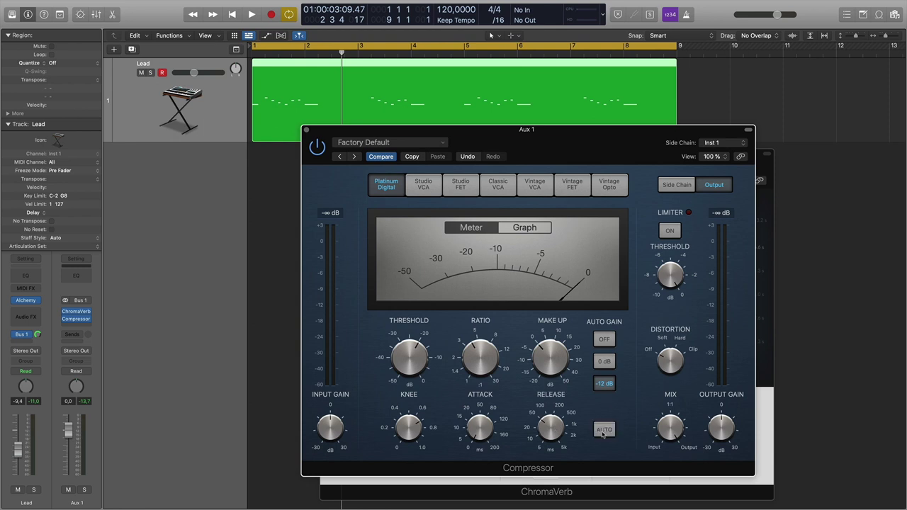
left_click_drag(556, 433, 555, 432)
left_click(605, 340)
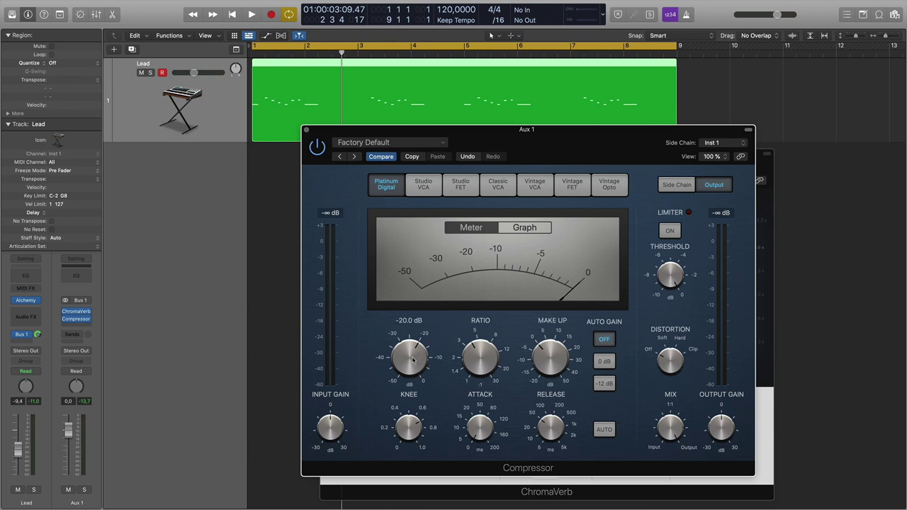
Lower the Compressor's threshold to about -30.5 dB while playing the melody.
left_click_drag(413, 361, 412, 373)
left_click_drag(408, 357, 410, 394)
key("space")
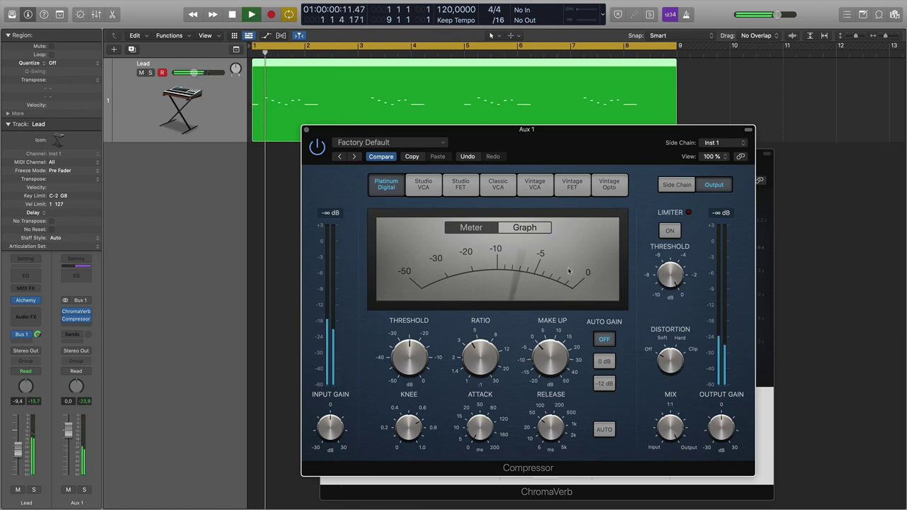
mouse_move(417, 373)
scroll(417, 374, "up", 3)
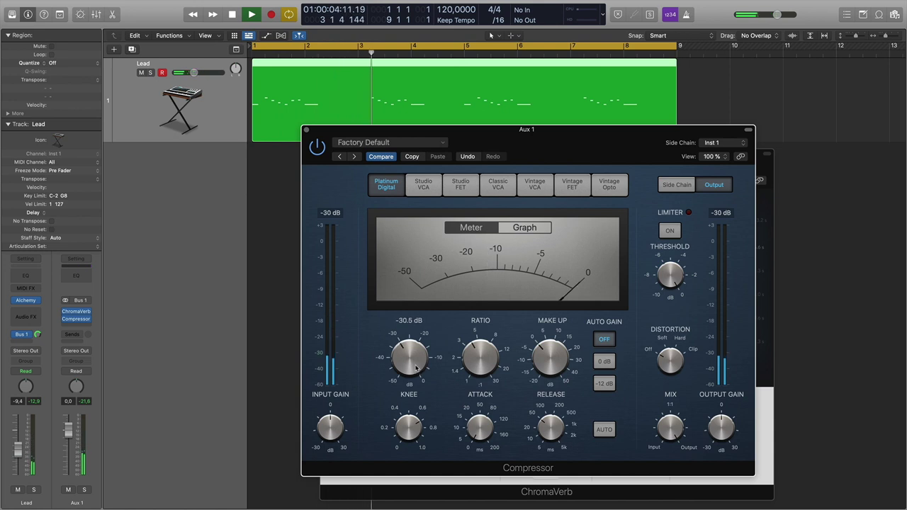
Raise the Lead channel's volume to -6.0 dB while listening to the compressed reverb, and stop playback.
scroll(416, 367, "up", 1)
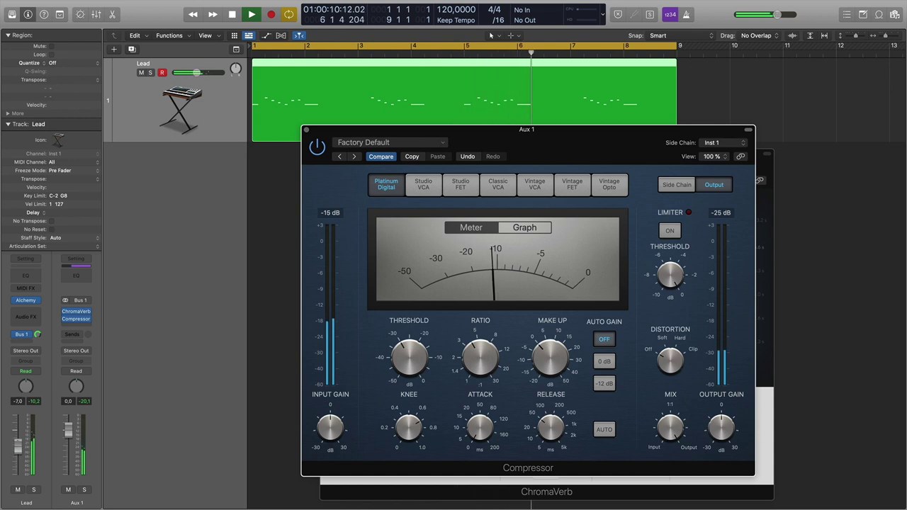
left_click(178, 316)
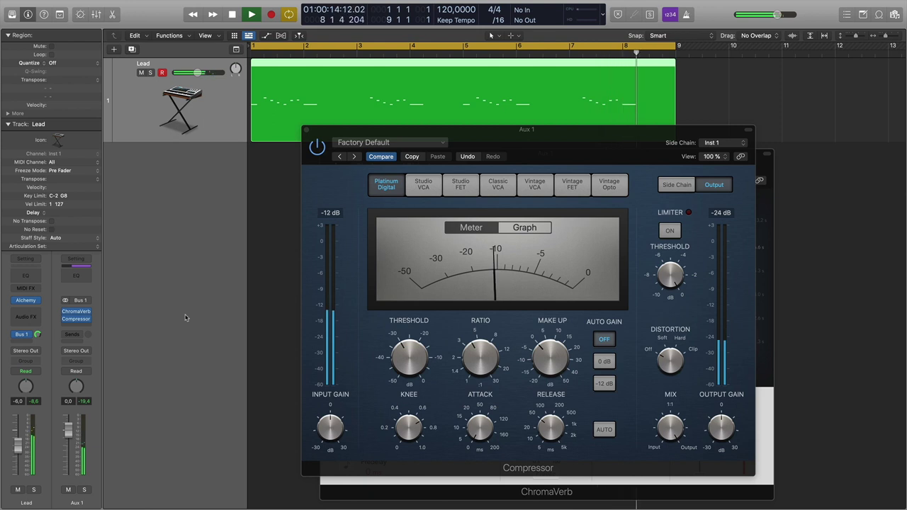
key("space")
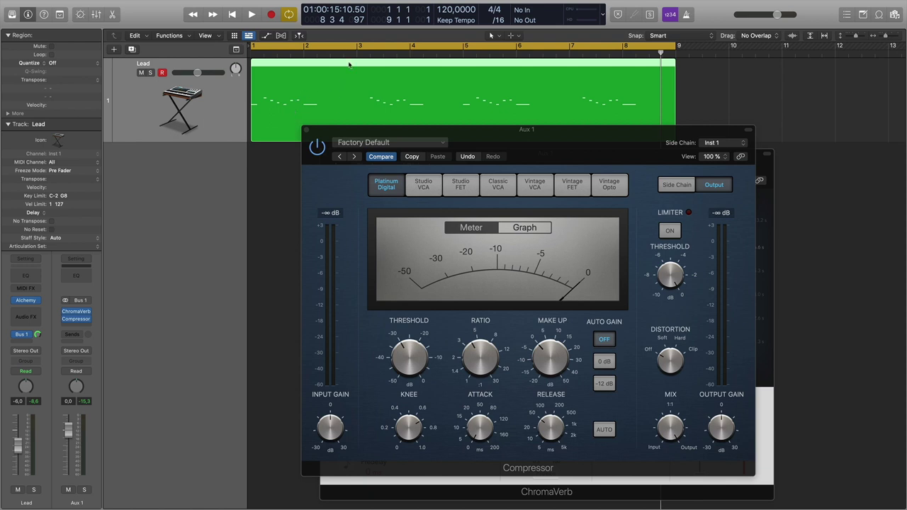
Play the melody from the beginning, comparing the reverb with the Compressor active and bypassed, and stop.
key("space")
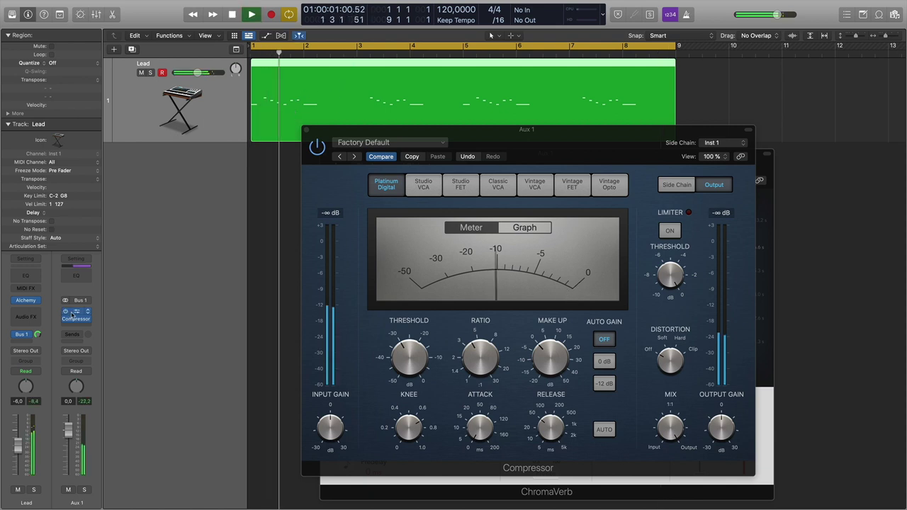
left_click(317, 147)
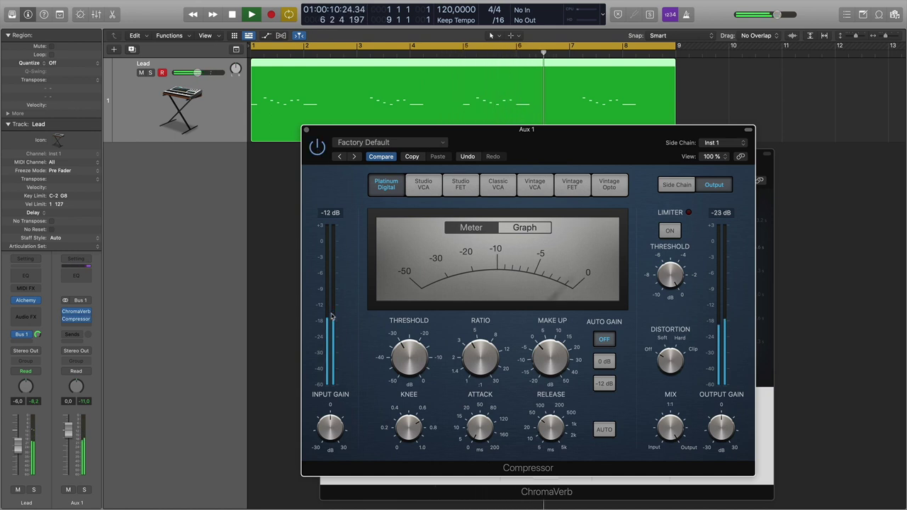
key("space")
Try the Compressor's threshold at -40 dB and listen to the melody with it.
mouse_move(408, 359)
left_click_drag(408, 358, 409, 389)
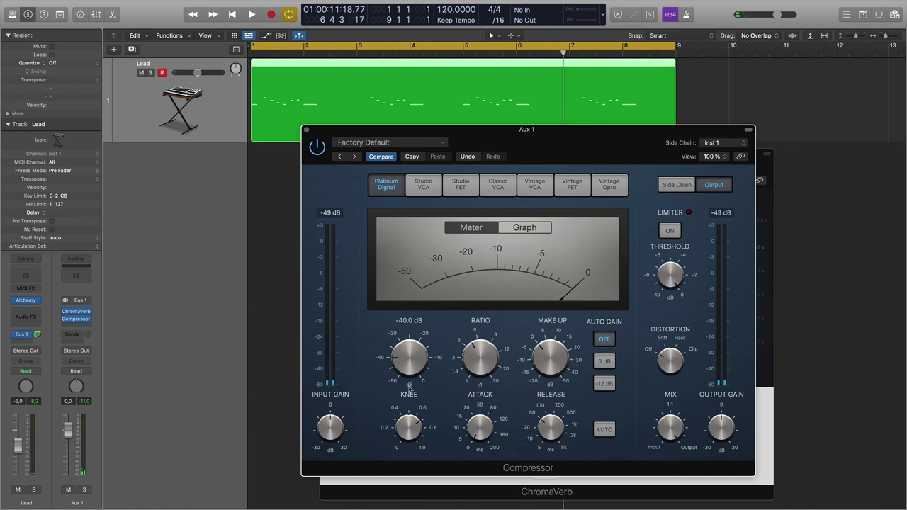
left_click(259, 68)
key("space")
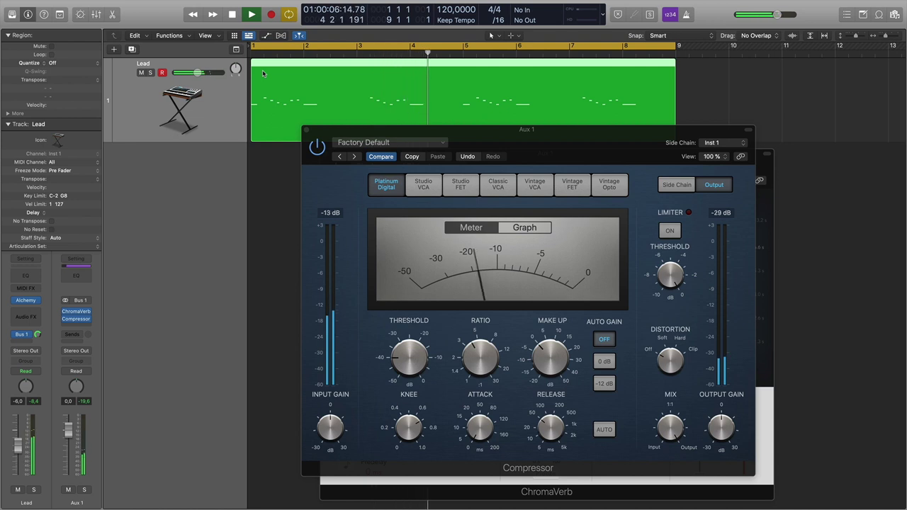
key("space")
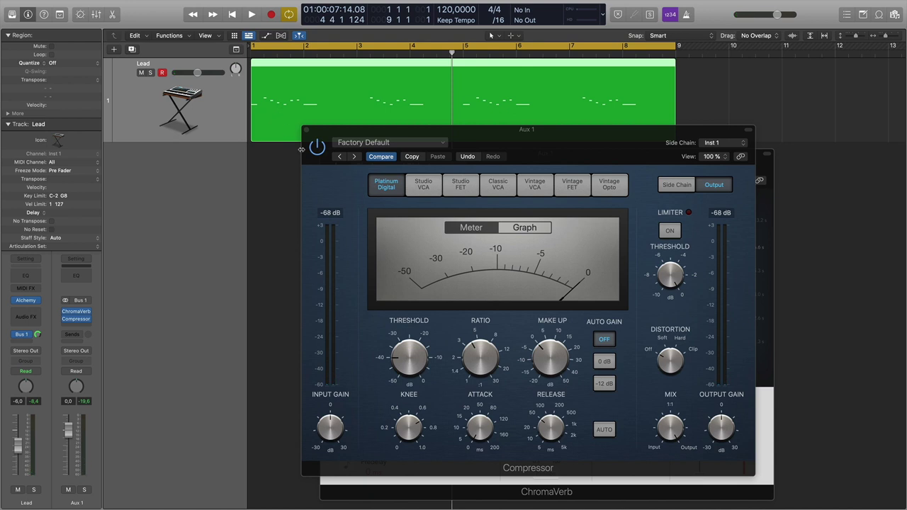
Set the Compressor's threshold to -25 dB and play the melody from the start.
mouse_move(416, 366)
left_click_drag(416, 366, 416, 328)
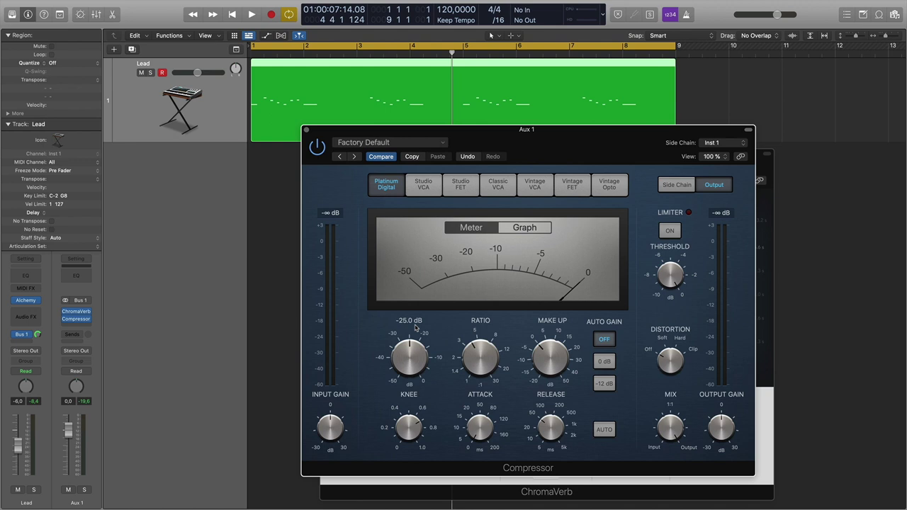
left_click(253, 58)
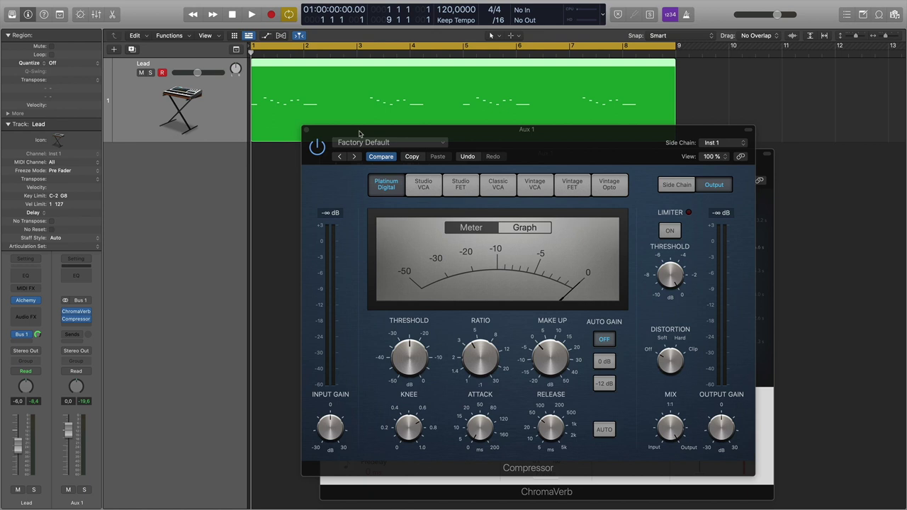
key("space")
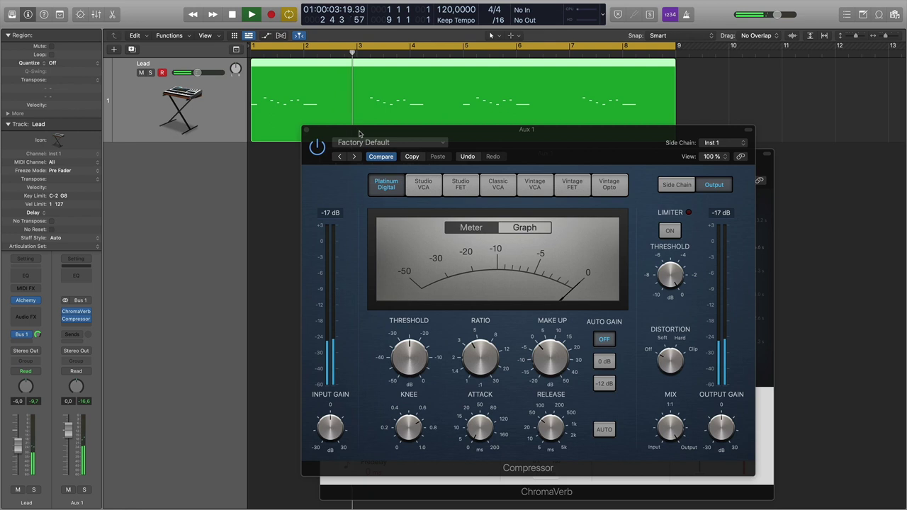
Stop playback, reset the playhead to bar 1, and move the Compressor window below the Lead region.
key("space")
left_click(251, 51)
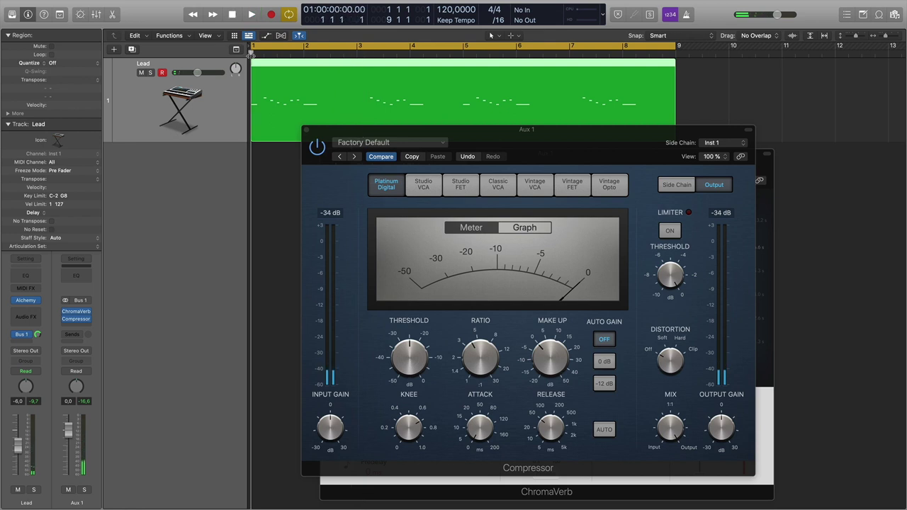
left_click_drag(334, 163, 325, 186)
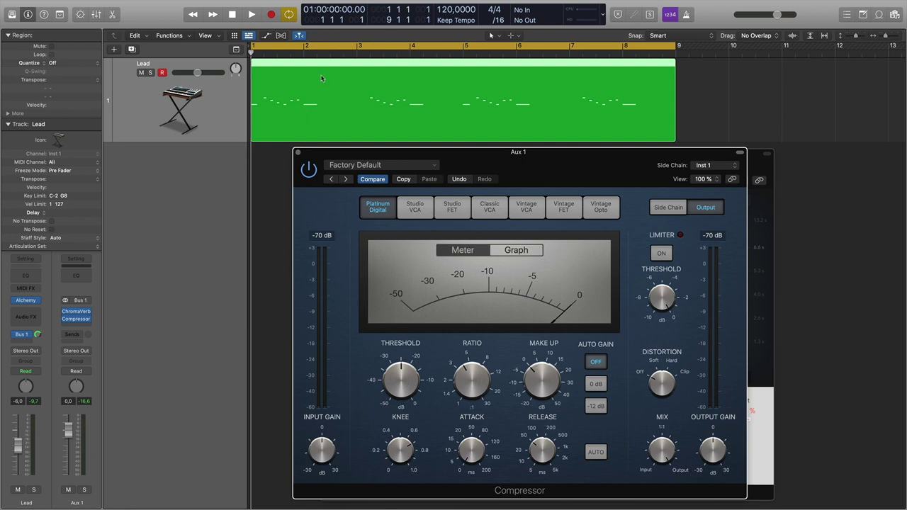
Place the playhead at the pause after the melody's first phrase in bar 2 and return it to the project start.
left_click(307, 55)
left_click(359, 56)
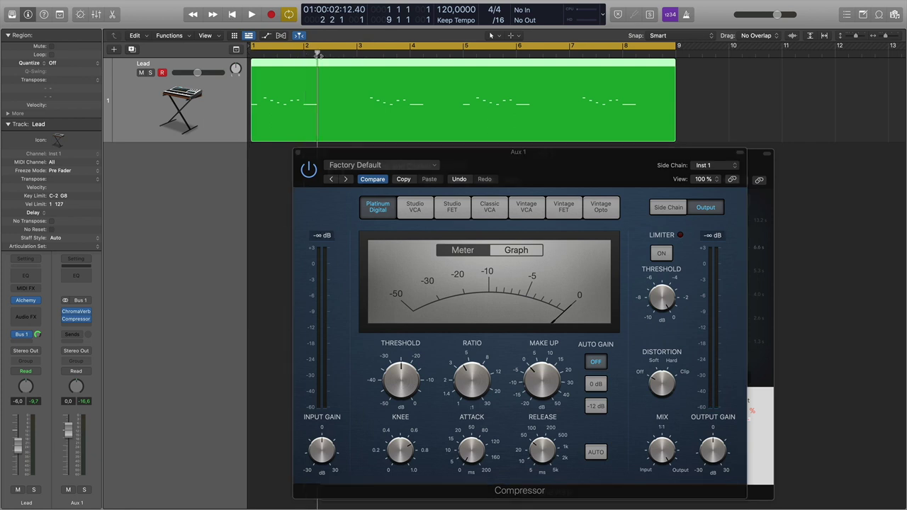
left_click(369, 55)
key("Return")
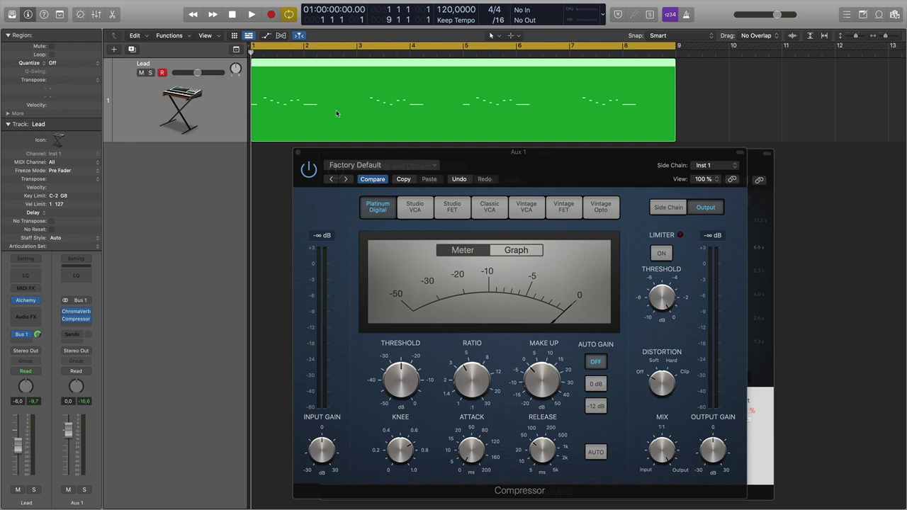
Close the Compressor and ChromaVerb windows to inspect the Lead region's notes in an enlarged Piano Roll, and close the editor.
double_click(279, 68)
left_click(300, 154)
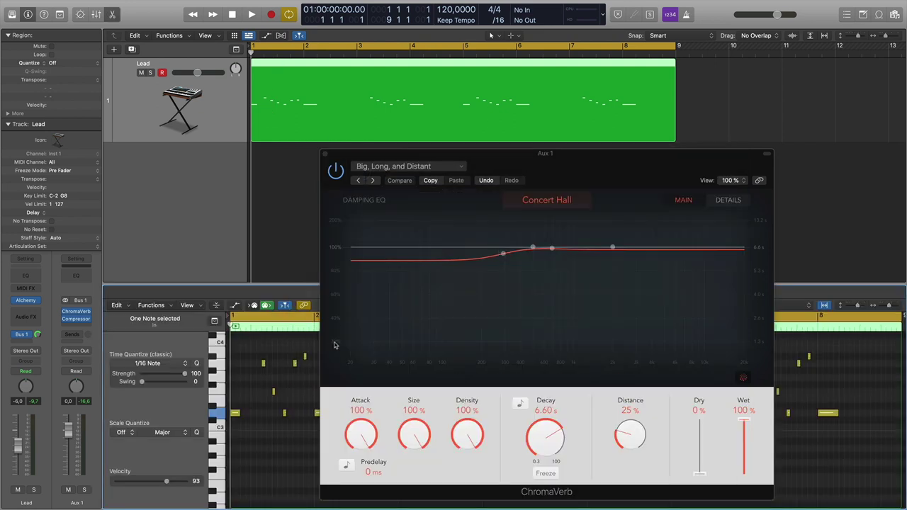
left_click(325, 153)
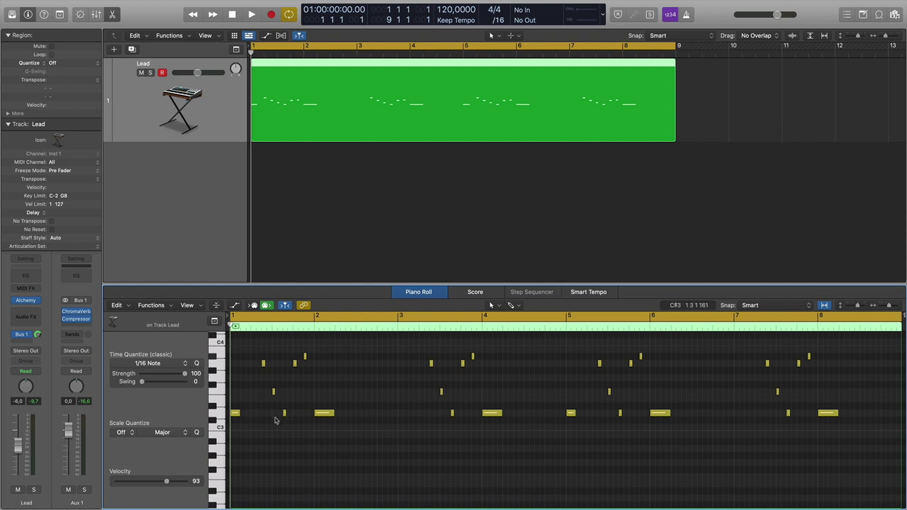
left_click_drag(320, 287, 323, 220)
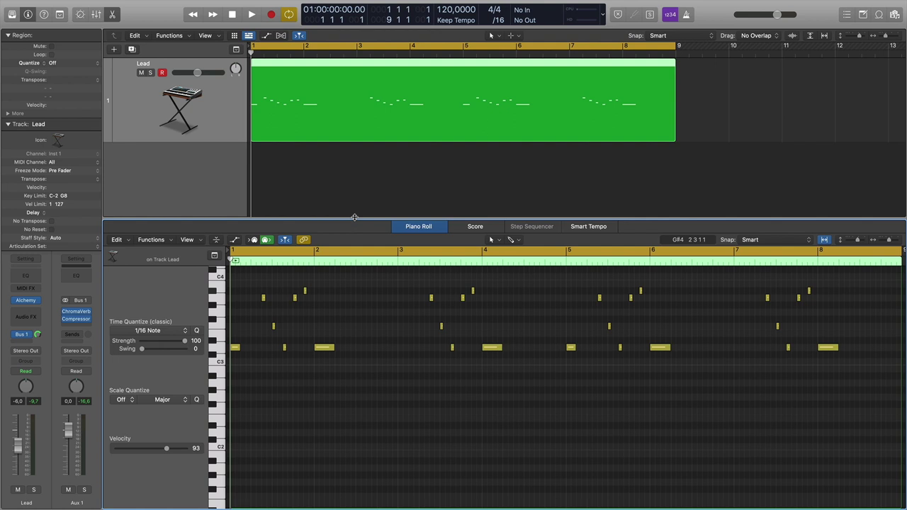
key("e")
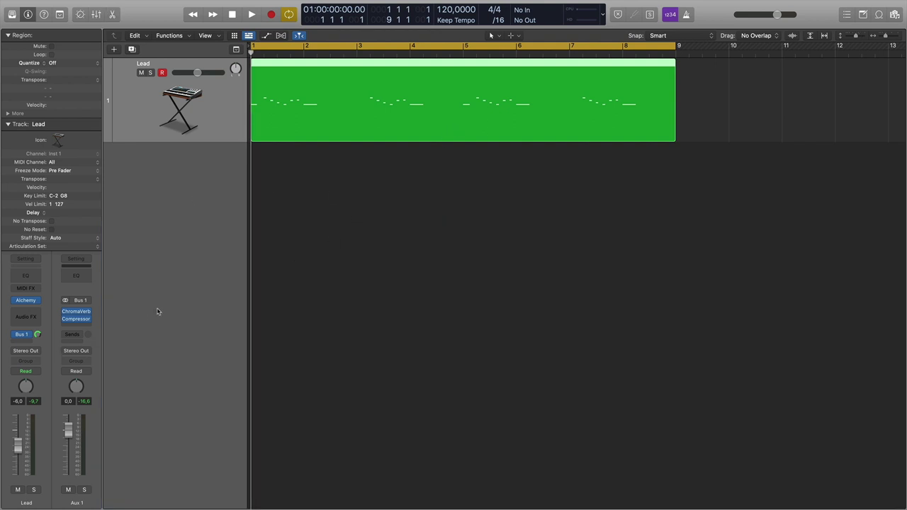
mouse_move(81, 320)
left_click(76, 326)
mouse_move(74, 321)
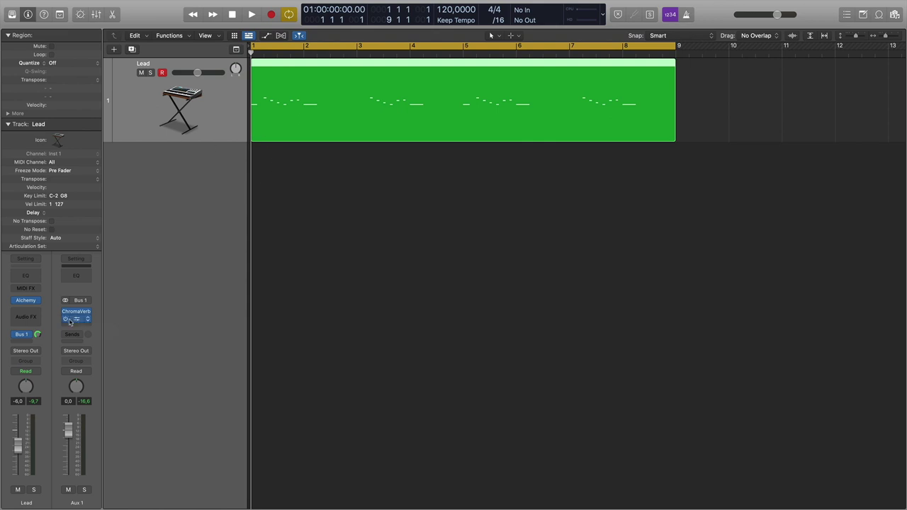